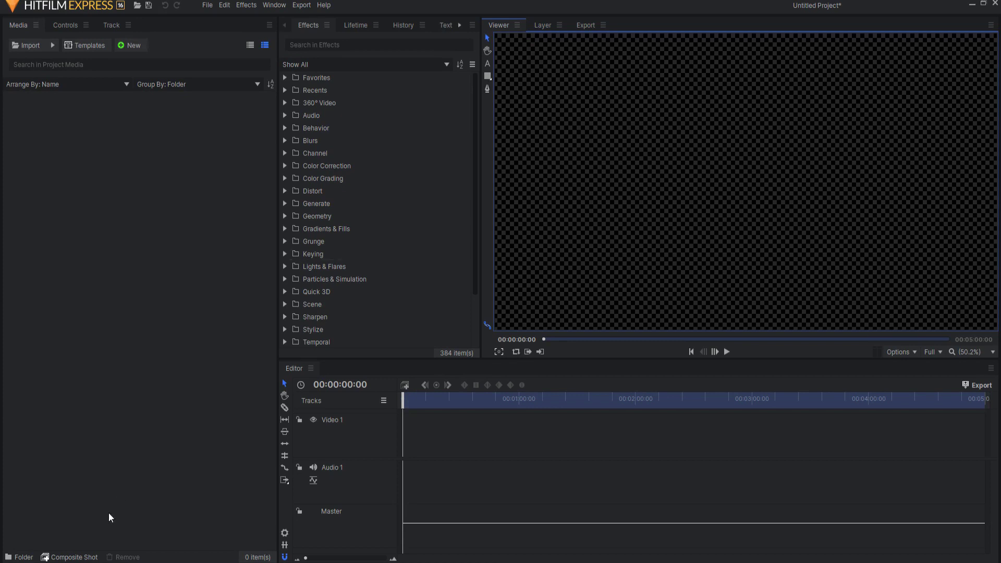
Create Composite Shot 1 and add a new plane layer to it.
{"action": "left_click", "coordinate": [83, 557]}
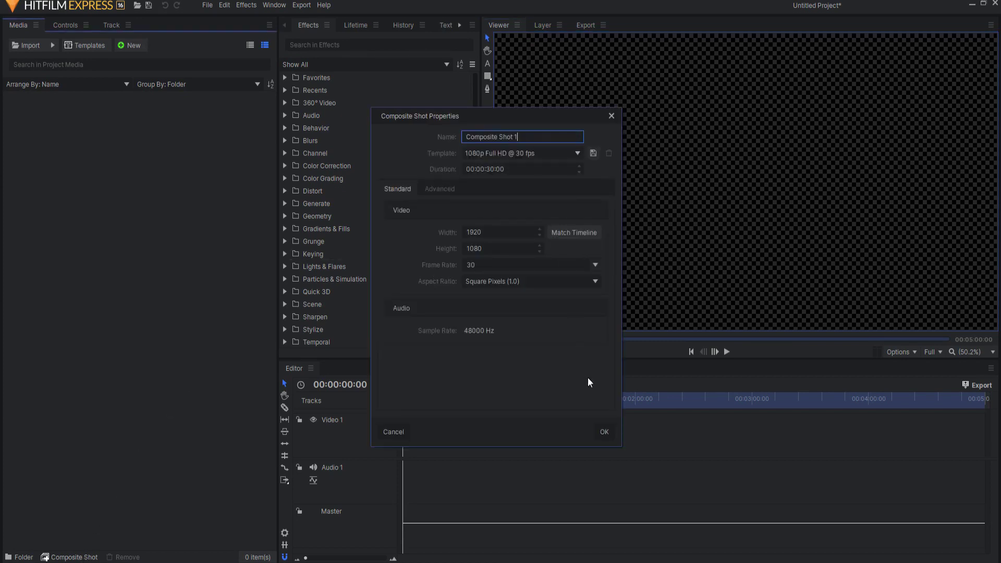
{"action": "left_click", "coordinate": [600, 433]}
{"action": "left_click", "coordinate": [493, 385]}
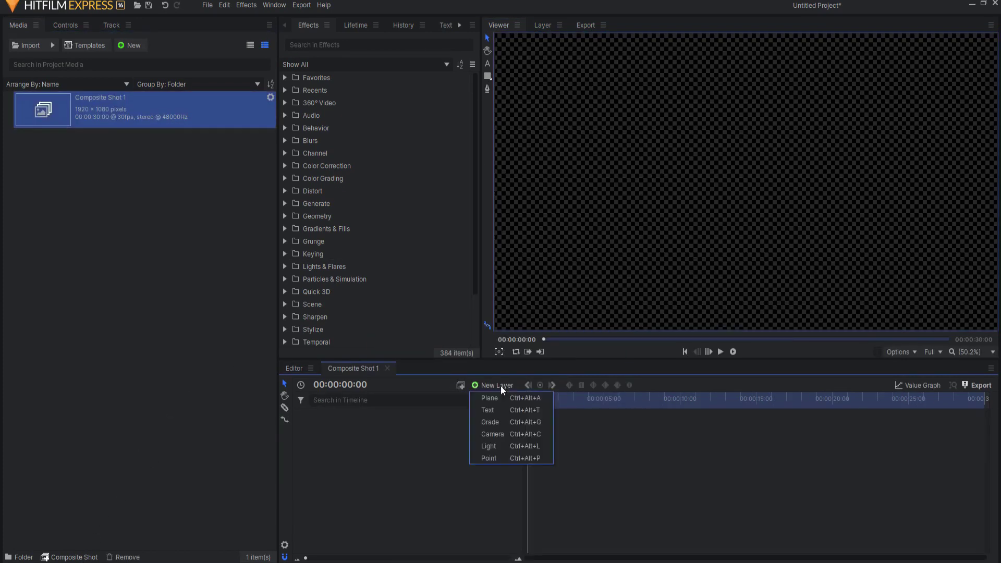
{"action": "left_click", "coordinate": [497, 402]}
{"action": "left_click", "coordinate": [570, 348]}
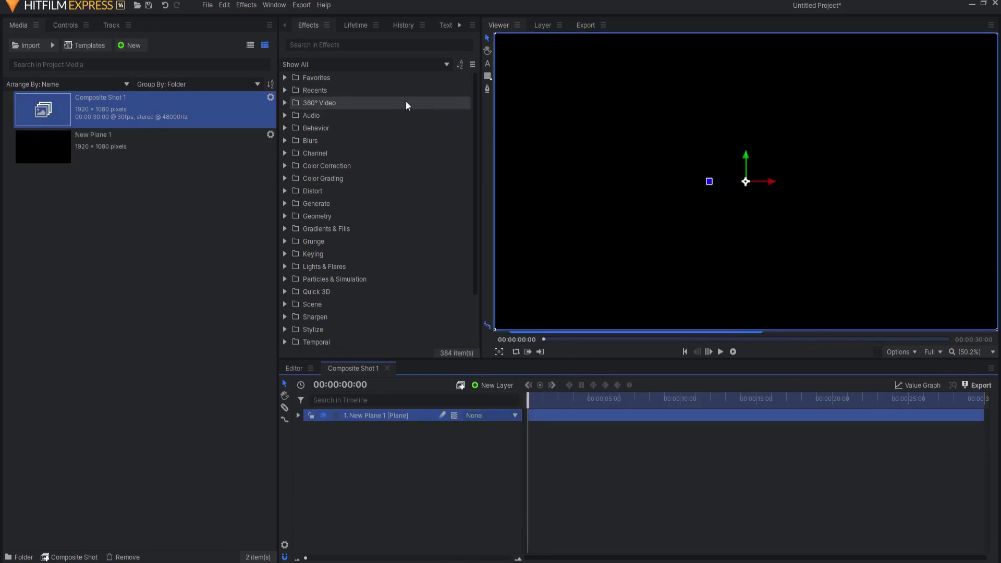
Apply Fractal Noise to the plane with Exposure 10 and Offset -0.85.
{"action": "left_click", "coordinate": [380, 44]}
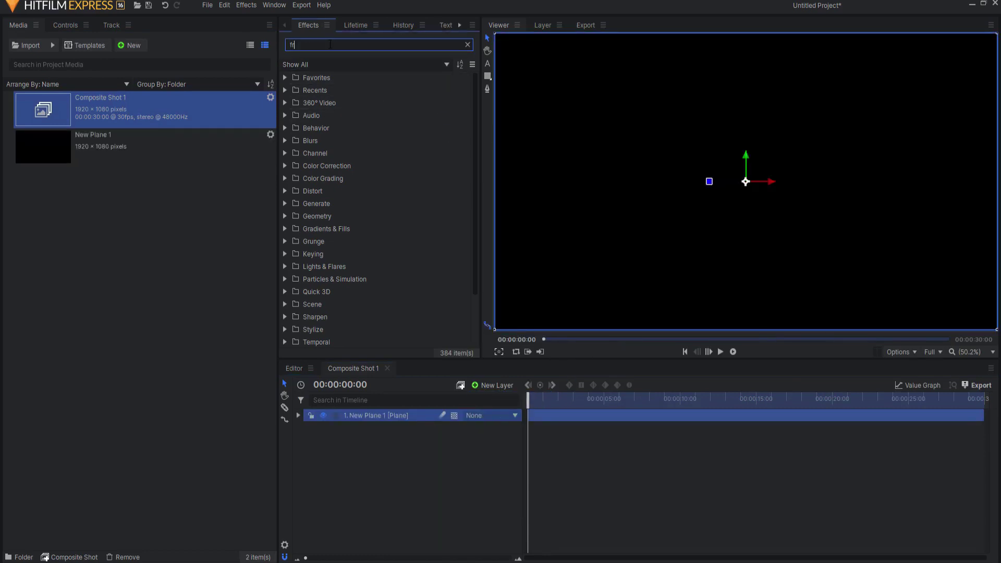
{"action": "key", "text": "BackSpace"}
{"action": "double_click", "coordinate": [333, 153]}
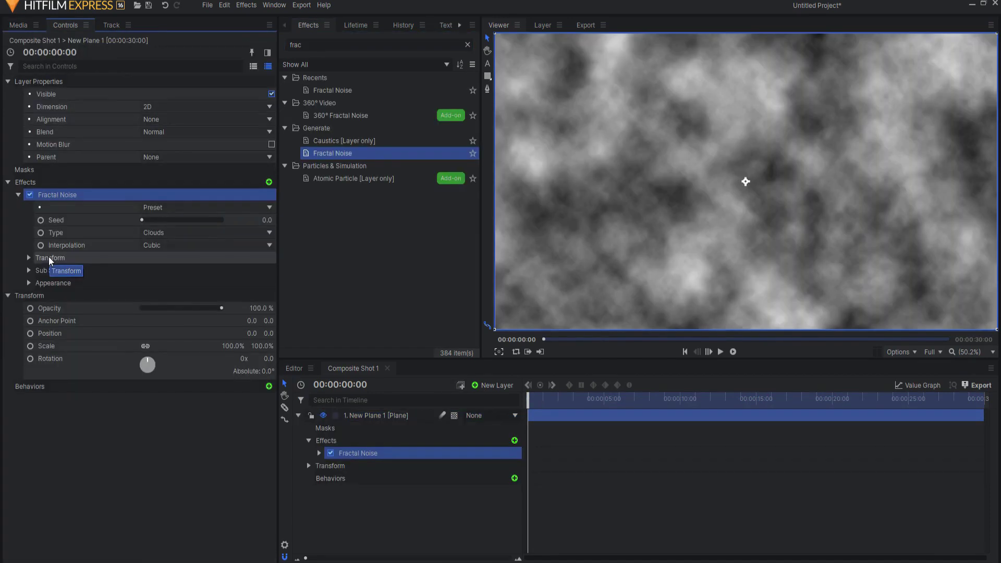
{"action": "left_click", "coordinate": [29, 282]}
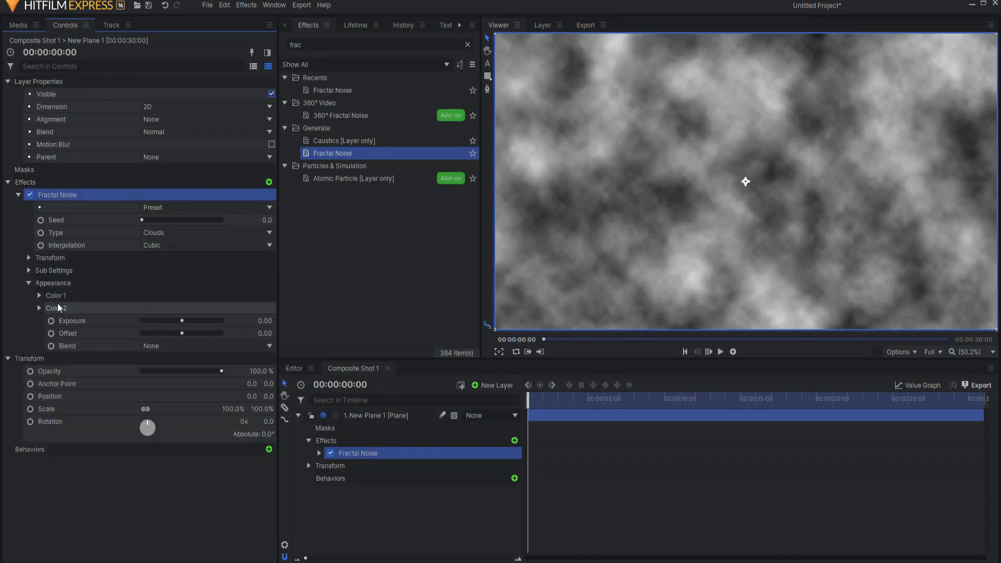
{"action": "left_click_drag", "start_coordinate": [265, 321], "coordinate": [230, 333]}
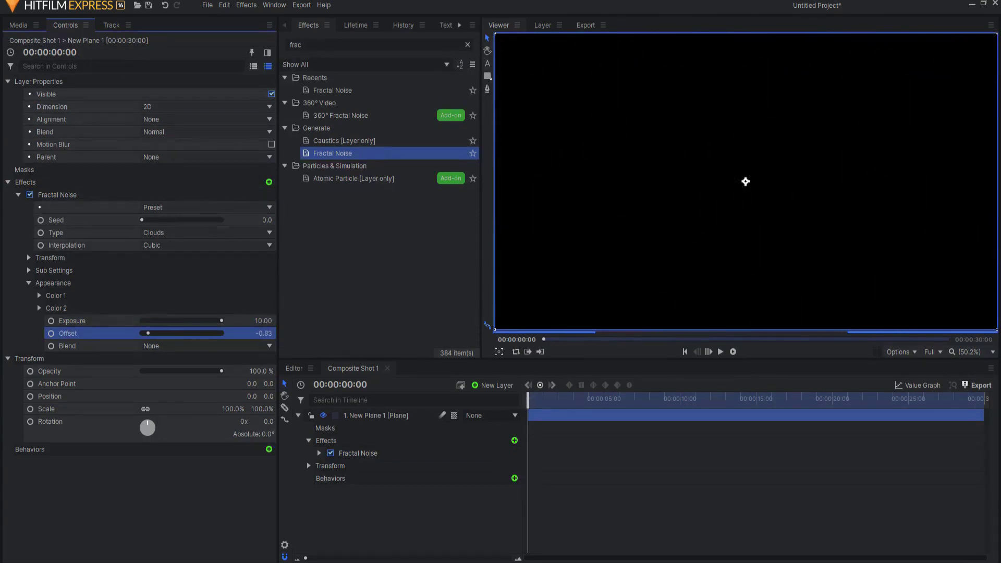
Keyframe the noise Offset from -0.85 at the start to 0.08 at about six seconds.
{"action": "left_click", "coordinate": [51, 333]}
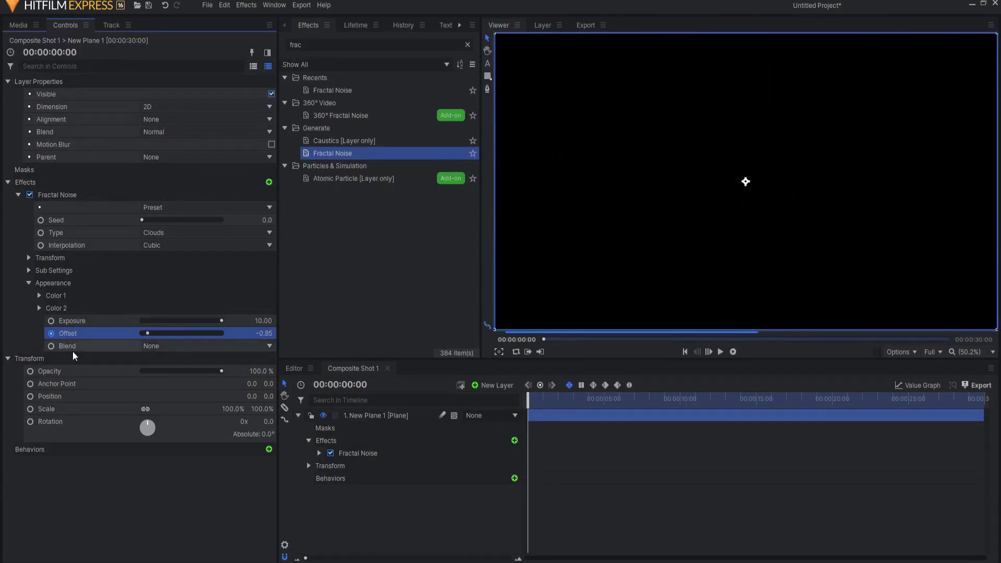
{"action": "left_click_drag", "start_coordinate": [531, 404], "coordinate": [620, 405]}
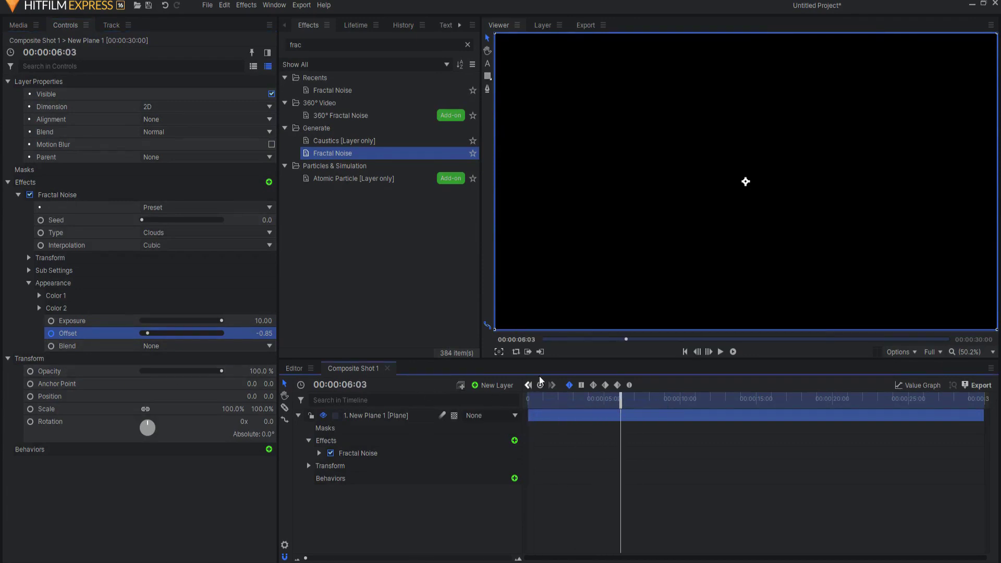
{"action": "left_click_drag", "start_coordinate": [266, 334], "coordinate": [292, 334]}
Play the Offset animation from the start, then park the playhead near two seconds.
{"action": "left_click", "coordinate": [684, 352]}
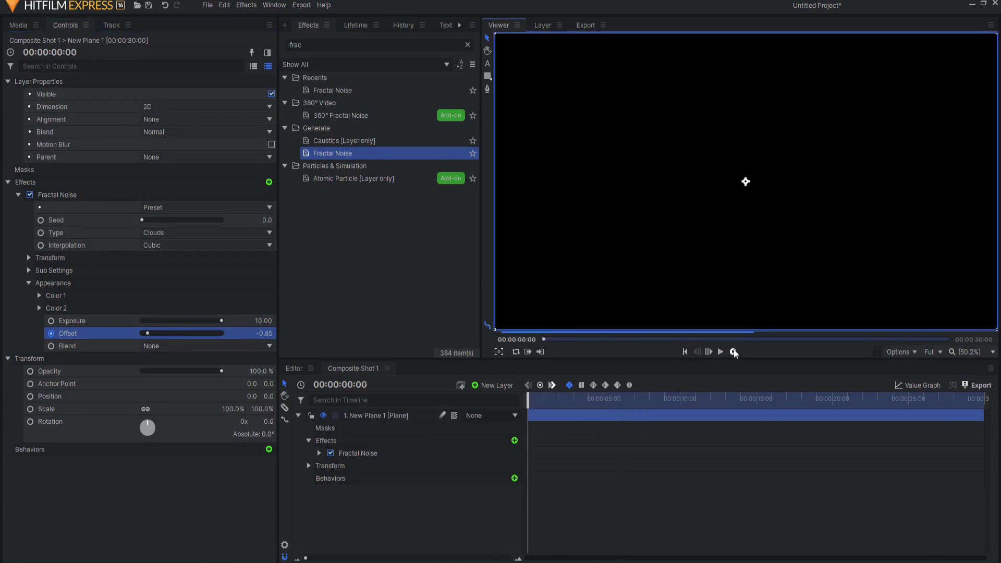
{"action": "left_click", "coordinate": [720, 352]}
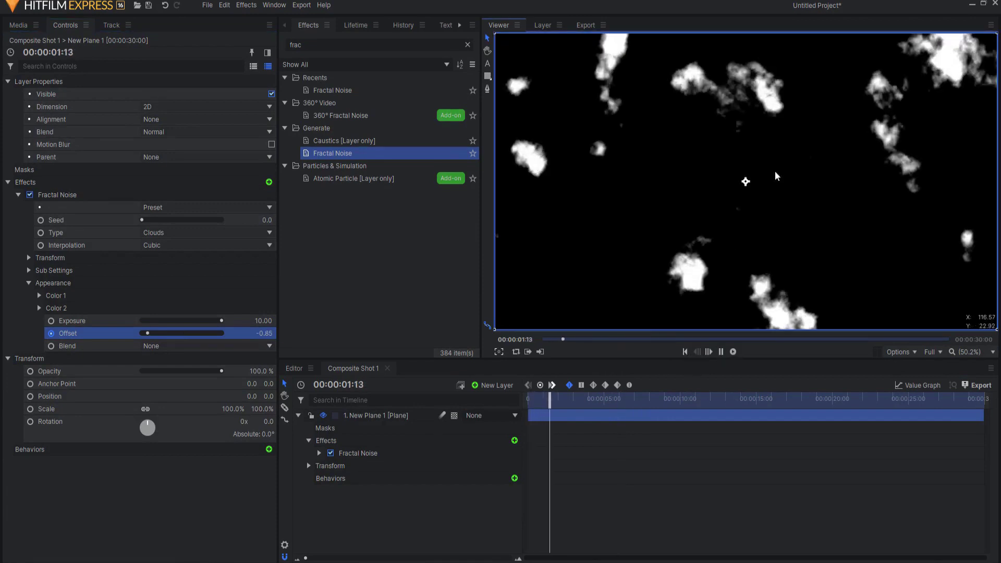
{"action": "left_click", "coordinate": [720, 354]}
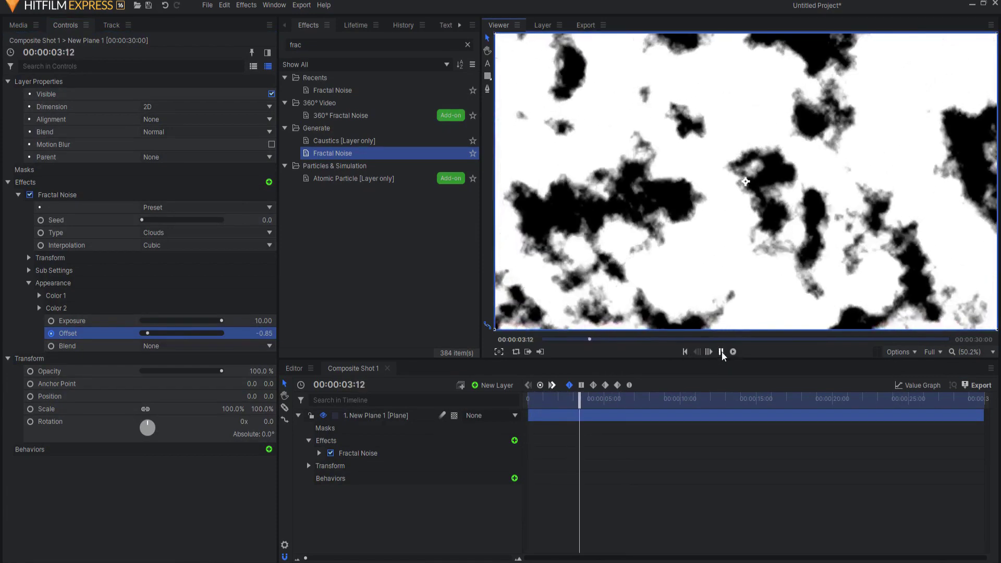
{"action": "mouse_move", "coordinate": [579, 400]}
{"action": "left_mouse_down"}
{"action": "mouse_move", "coordinate": [537, 399]}
{"action": "mouse_move", "coordinate": [561, 399]}
{"action": "left_mouse_up"}
{"action": "left_click", "coordinate": [313, 45]}
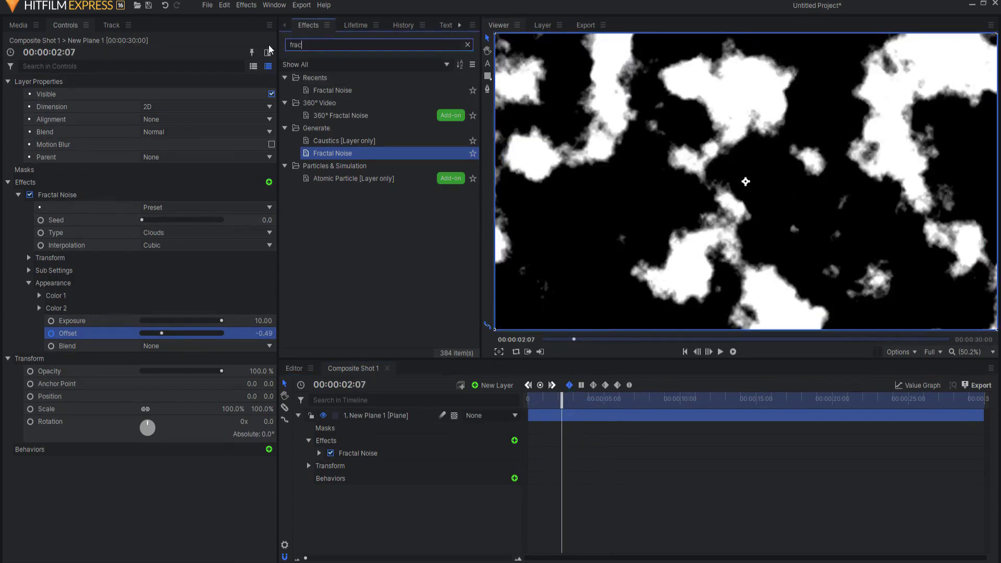
{"action": "type", "text": "thres"}
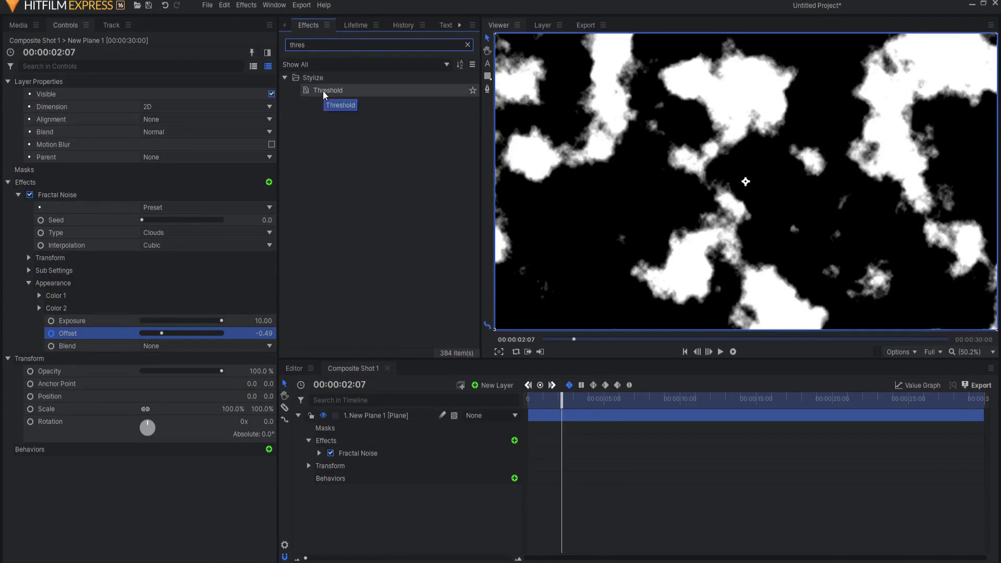
Apply Threshold at 50% to New Plane 1, making the noise hard-edged white shapes over black.
{"action": "left_click", "coordinate": [323, 93]}
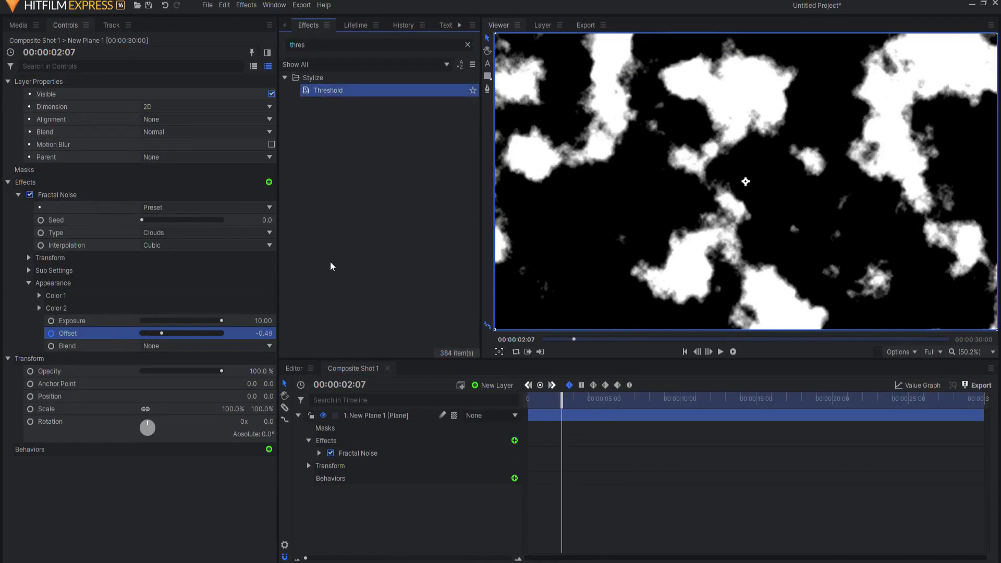
{"action": "left_click", "coordinate": [367, 417]}
{"action": "double_click", "coordinate": [334, 91]}
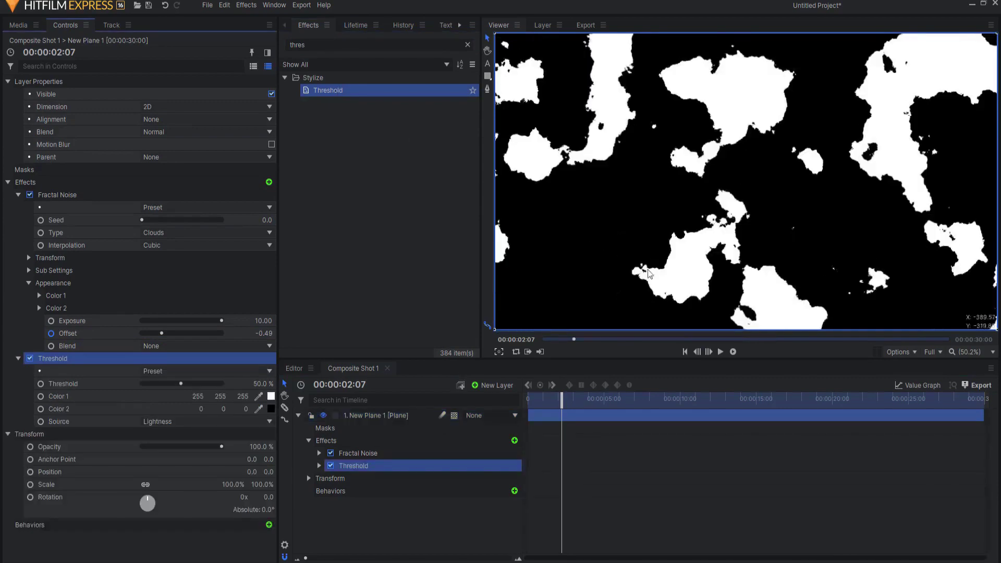
{"action": "mouse_move", "coordinate": [567, 399]}
{"action": "left_mouse_down"}
{"action": "mouse_move", "coordinate": [556, 400]}
{"action": "mouse_move", "coordinate": [599, 399]}
{"action": "mouse_move", "coordinate": [560, 396]}
{"action": "left_mouse_up"}
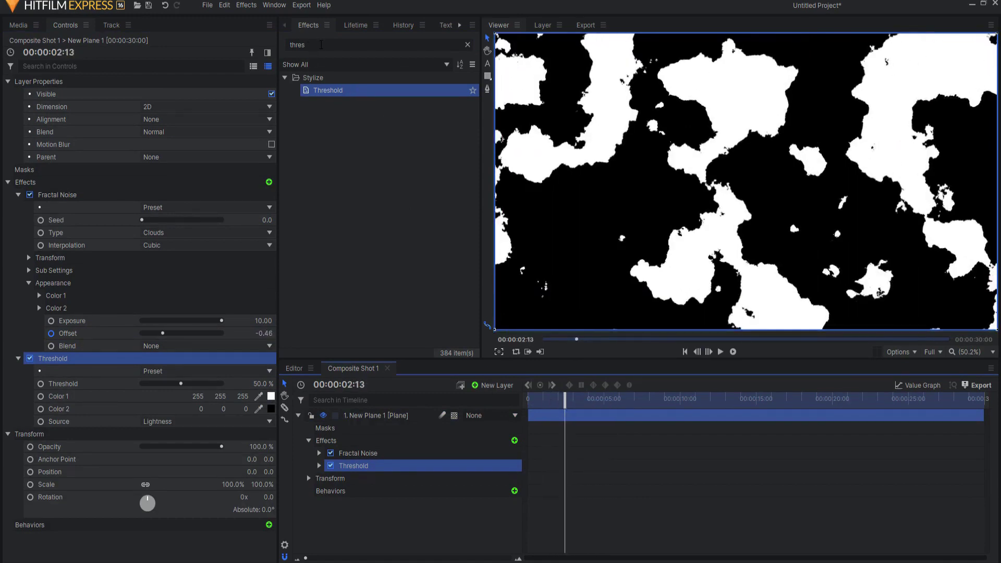
{"action": "left_click", "coordinate": [287, 46]}
Add Demult below Threshold so the black areas become transparent, checking a second later.
{"action": "type", "text": "dem"}
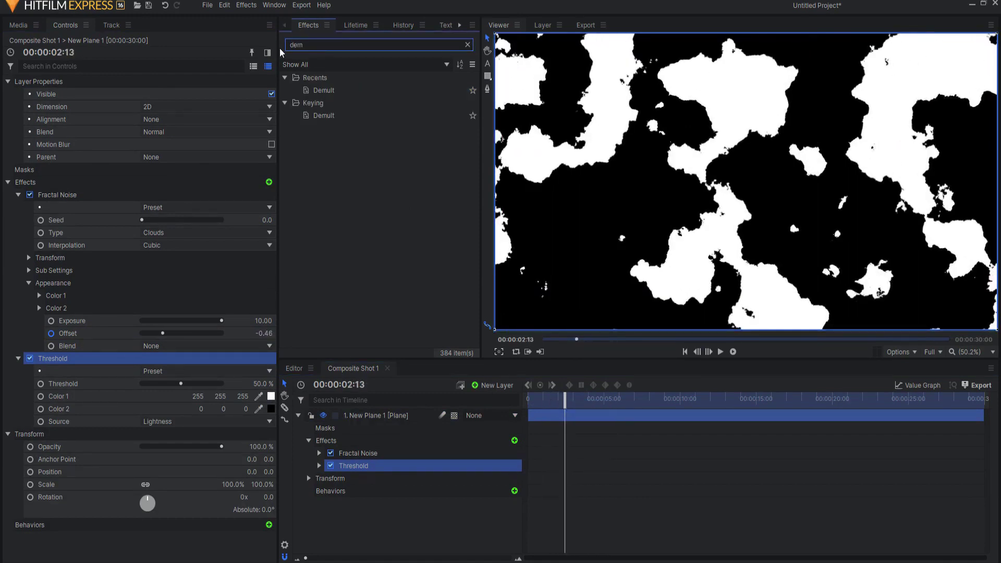
{"action": "left_click", "coordinate": [333, 91]}
{"action": "left_click_drag", "start_coordinate": [333, 91], "coordinate": [618, 261]}
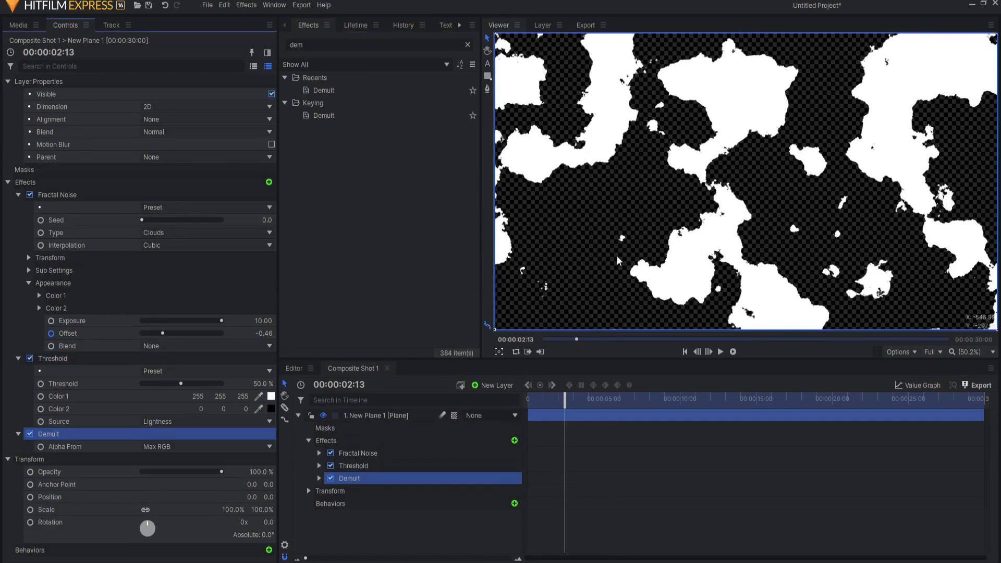
{"action": "mouse_move", "coordinate": [565, 401]}
{"action": "left_mouse_down"}
{"action": "mouse_move", "coordinate": [599, 401]}
{"action": "mouse_move", "coordinate": [571, 401]}
{"action": "left_mouse_up"}
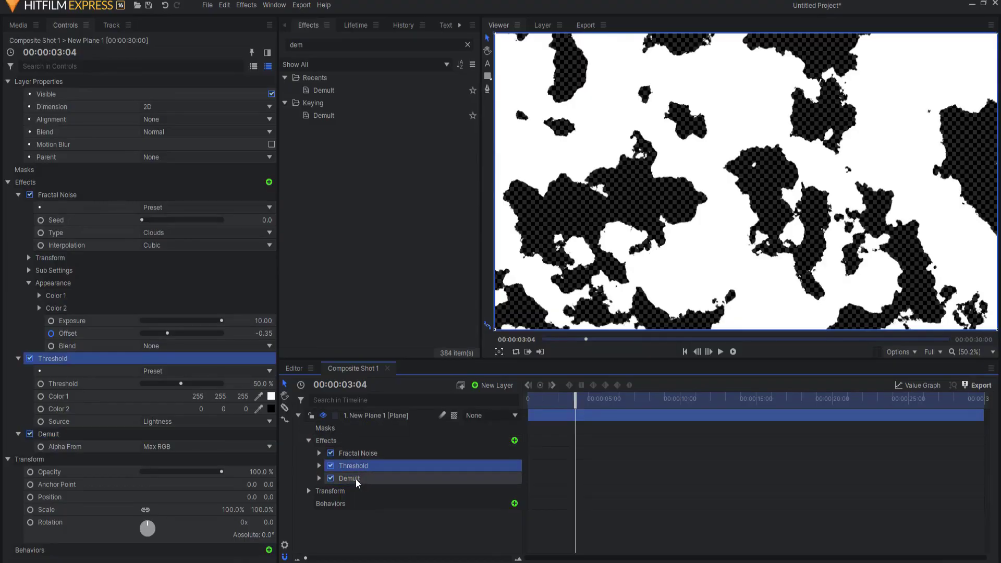
Delete Threshold and Demult, then reset Fractal Noise to Exposure 0 and Offset 0.
{"action": "left_click", "coordinate": [356, 478], "text": "ctrl"}
{"action": "key", "text": "Delete"}
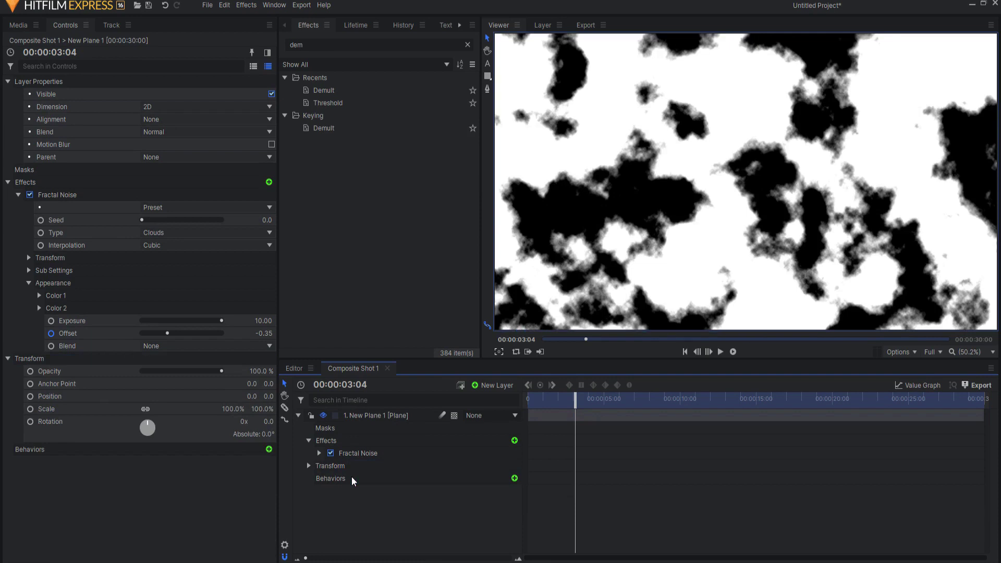
{"action": "right_click", "coordinate": [63, 195]}
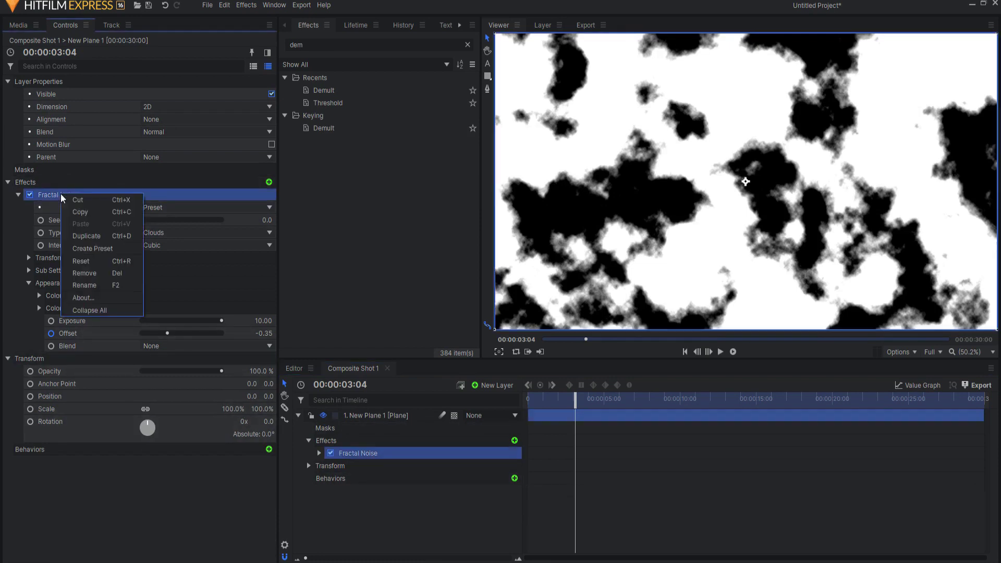
{"action": "left_click", "coordinate": [82, 260]}
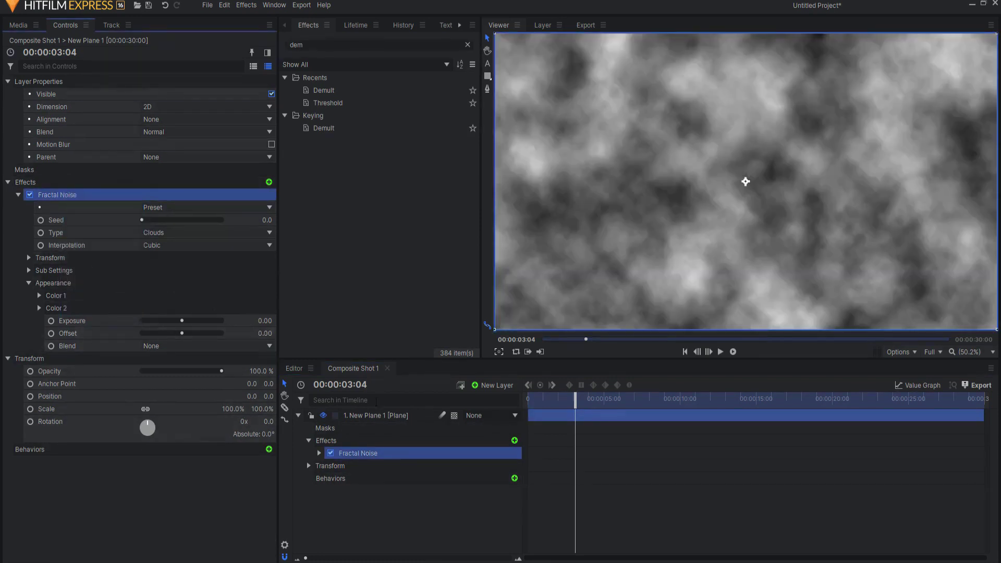
{"action": "left_click", "coordinate": [428, 527]}
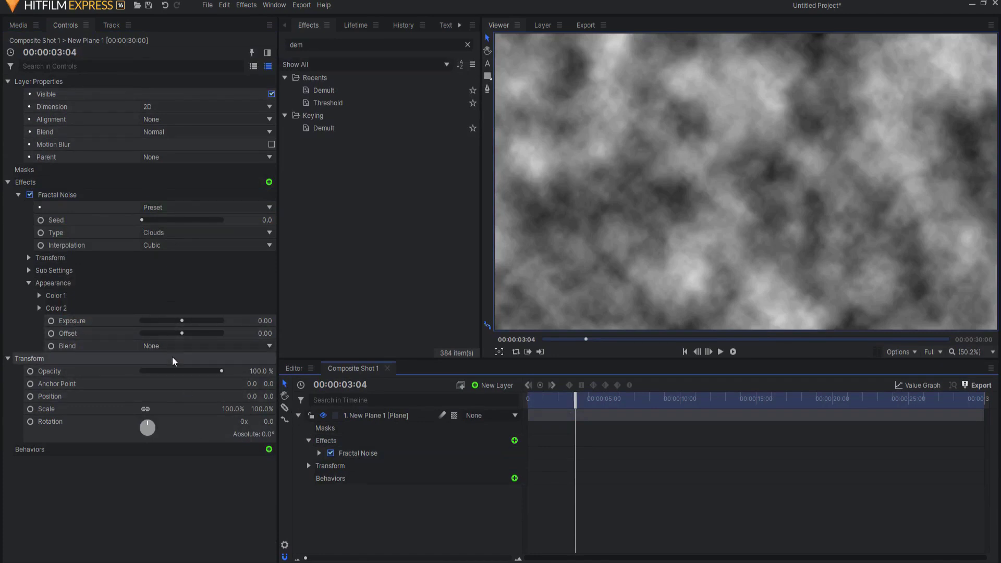
Add a New Grade layer with an Exposure effect set to 9.99, whitening the frame.
{"action": "left_click", "coordinate": [492, 386]}
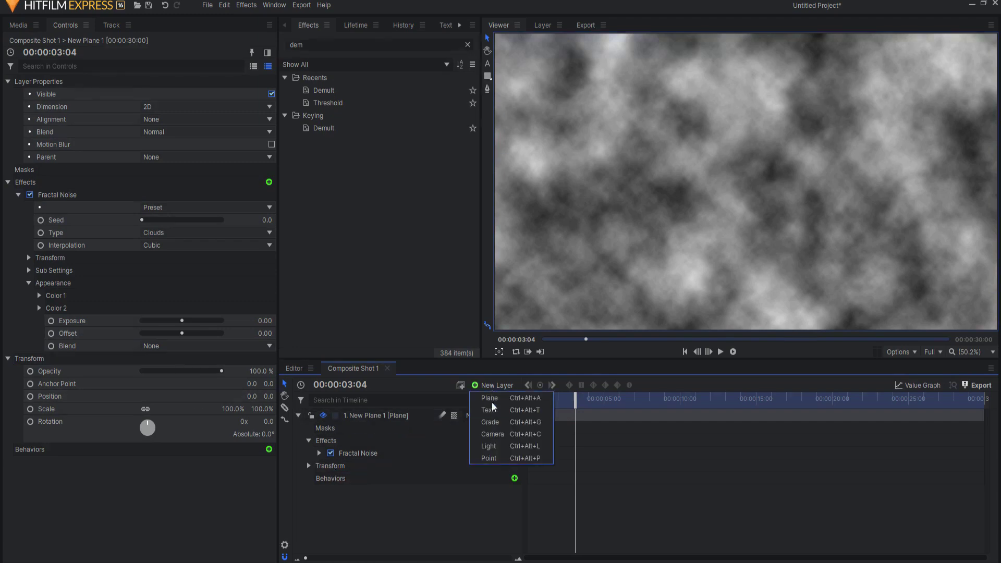
{"action": "left_click", "coordinate": [496, 427]}
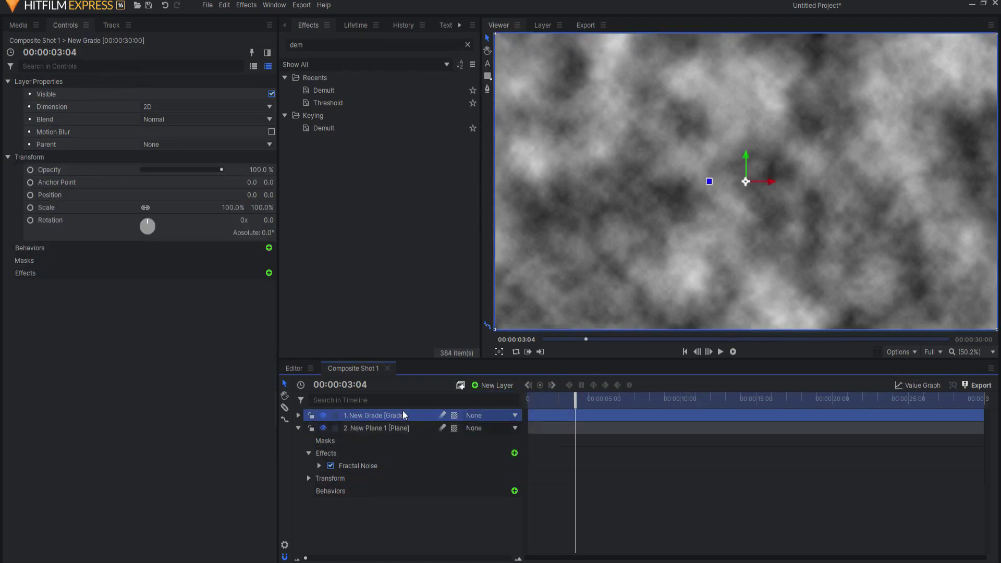
{"action": "double_click", "coordinate": [322, 45]}
{"action": "type", "text": "expos"}
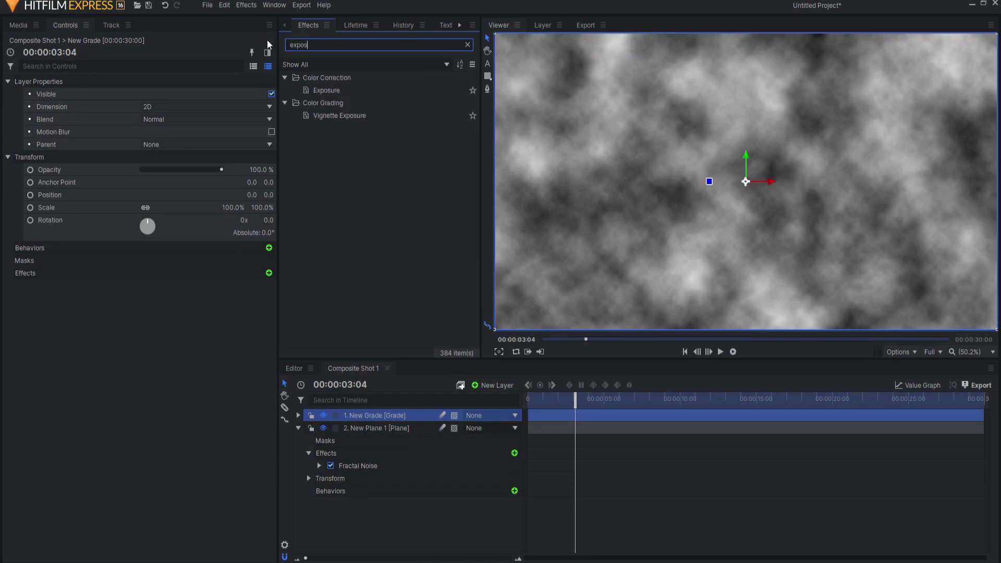
{"action": "double_click", "coordinate": [371, 91]}
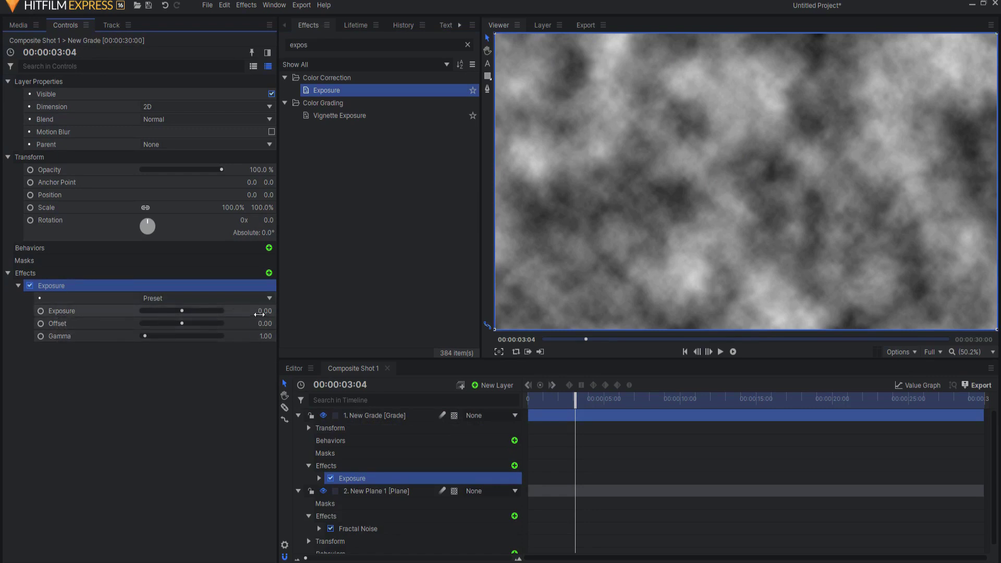
{"action": "left_click_drag", "start_coordinate": [265, 311], "coordinate": [292, 311]}
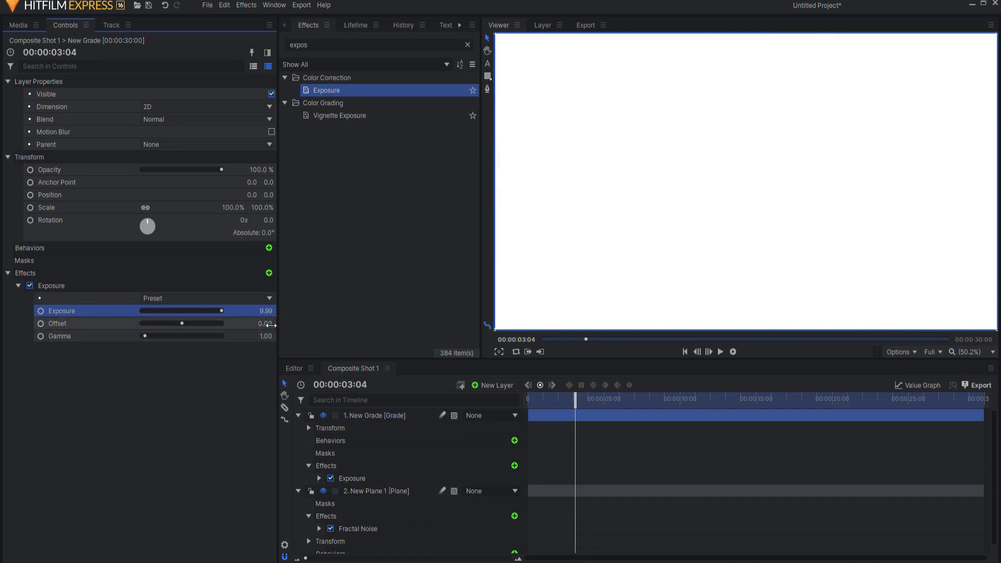
{"action": "left_click", "coordinate": [686, 352]}
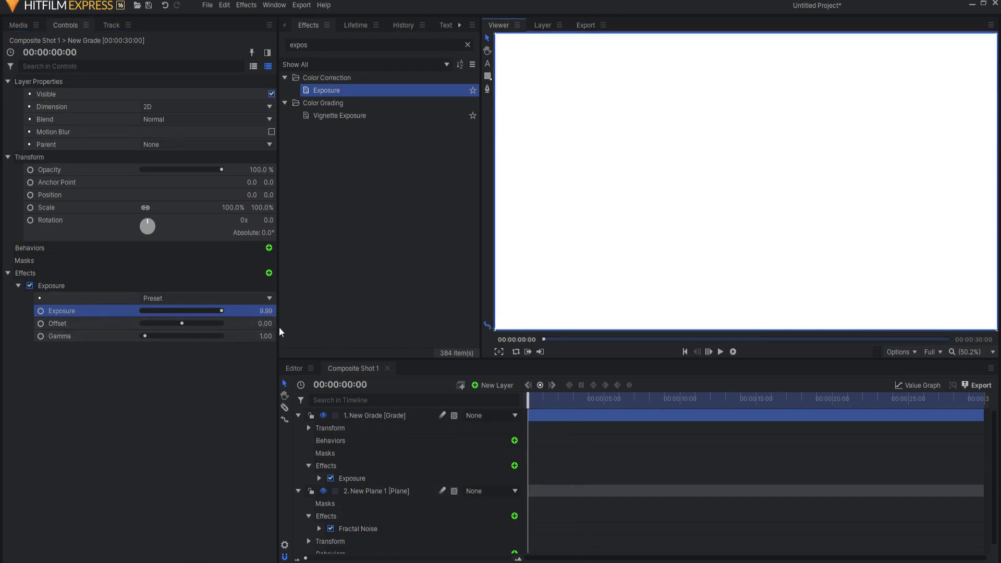
Keyframe the grade's Exposure Offset from -0.83 at the start to about -0.01 at 4:27.
{"action": "left_click_drag", "start_coordinate": [264, 323], "coordinate": [234, 323]}
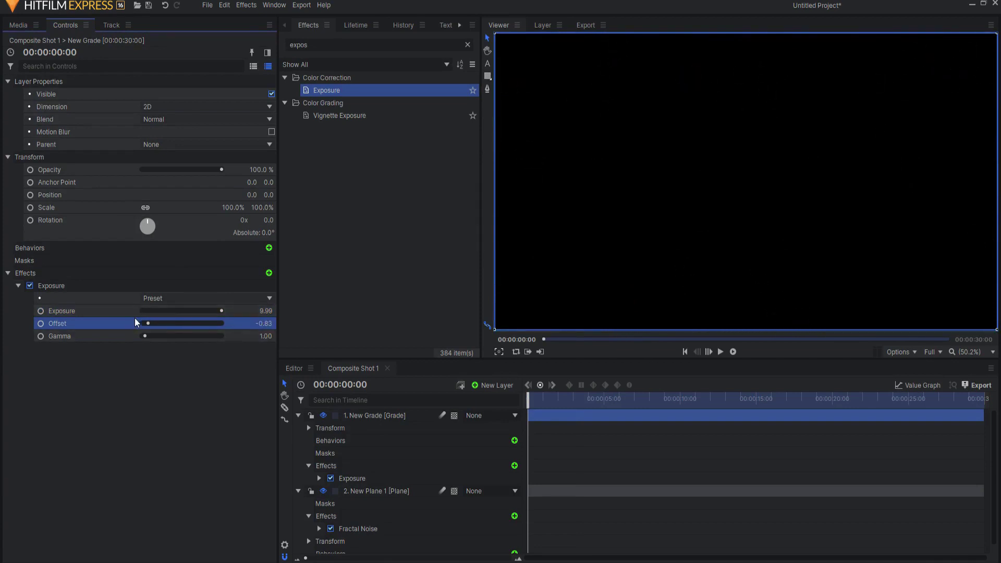
{"action": "left_click", "coordinate": [41, 324]}
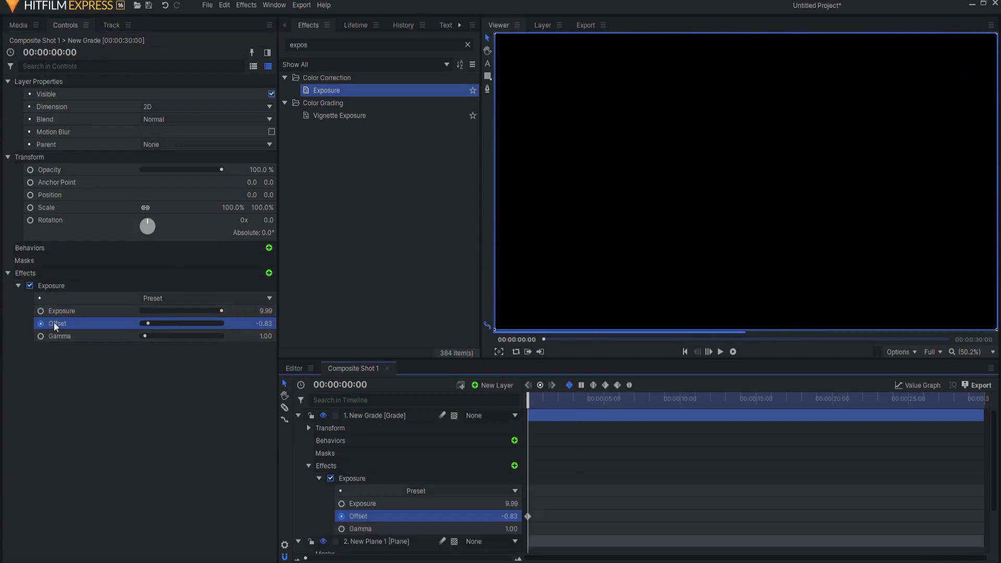
{"action": "left_click_drag", "start_coordinate": [531, 401], "coordinate": [602, 401]}
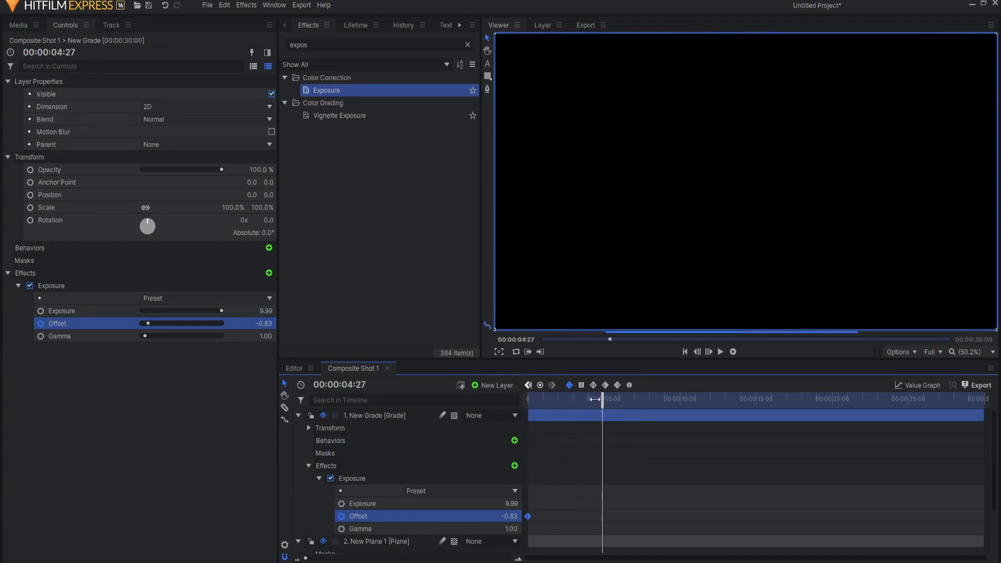
{"action": "left_click_drag", "start_coordinate": [273, 328], "coordinate": [397, 317]}
Preview the wipe from the start, then collapse and select the New Grade layer.
{"action": "left_click", "coordinate": [685, 351]}
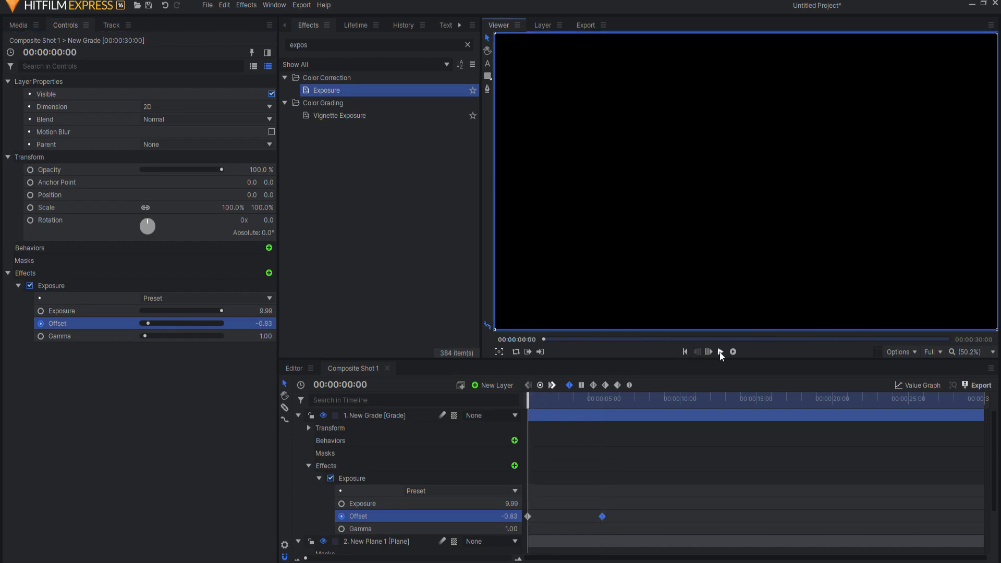
{"action": "left_click", "coordinate": [720, 352]}
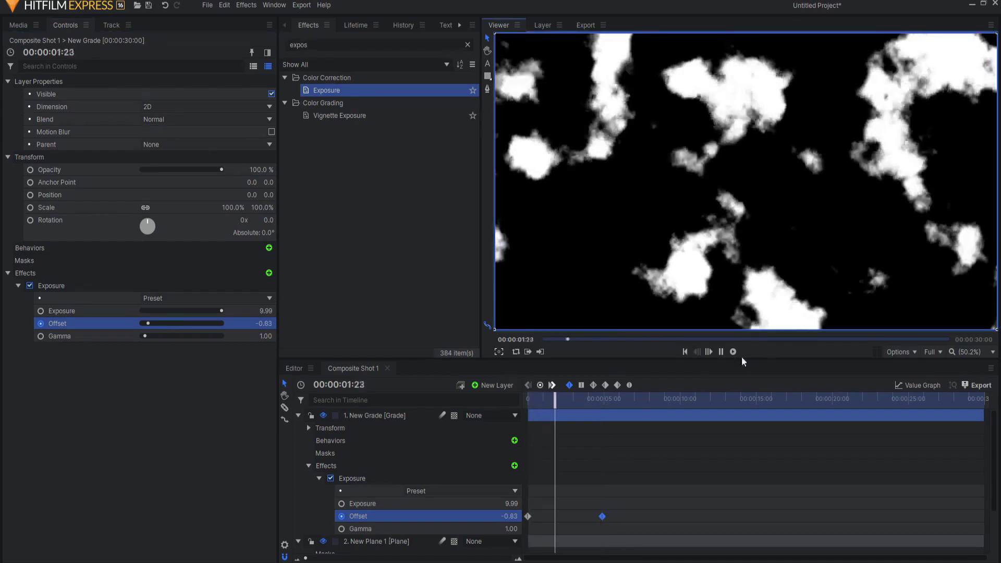
{"action": "left_click", "coordinate": [721, 352]}
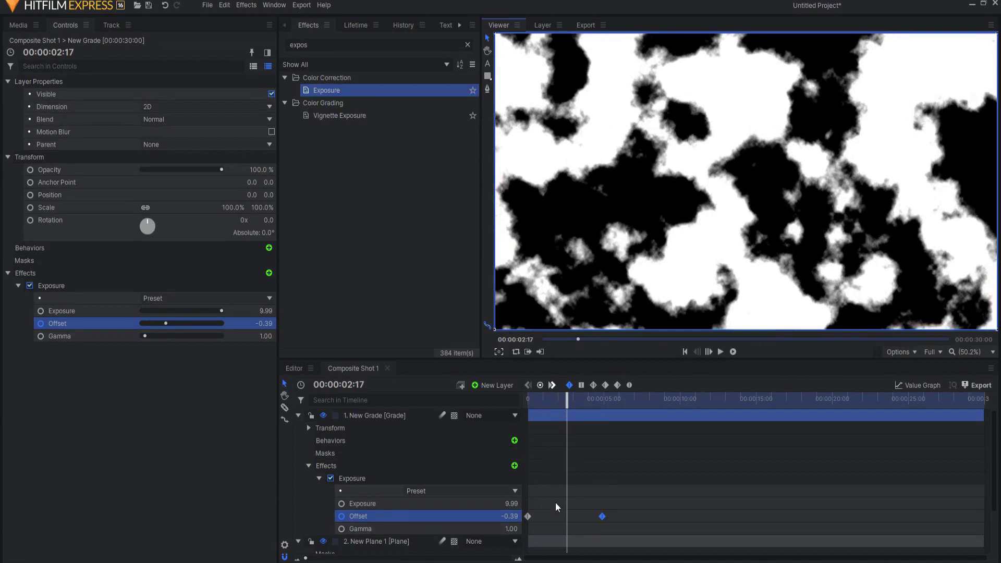
{"action": "left_click", "coordinate": [297, 416]}
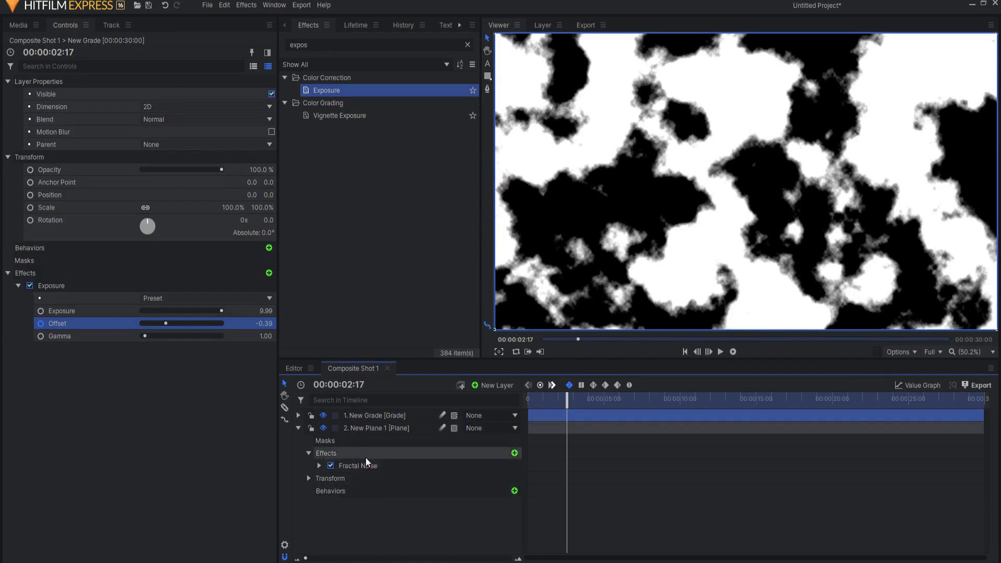
{"action": "left_click", "coordinate": [368, 415]}
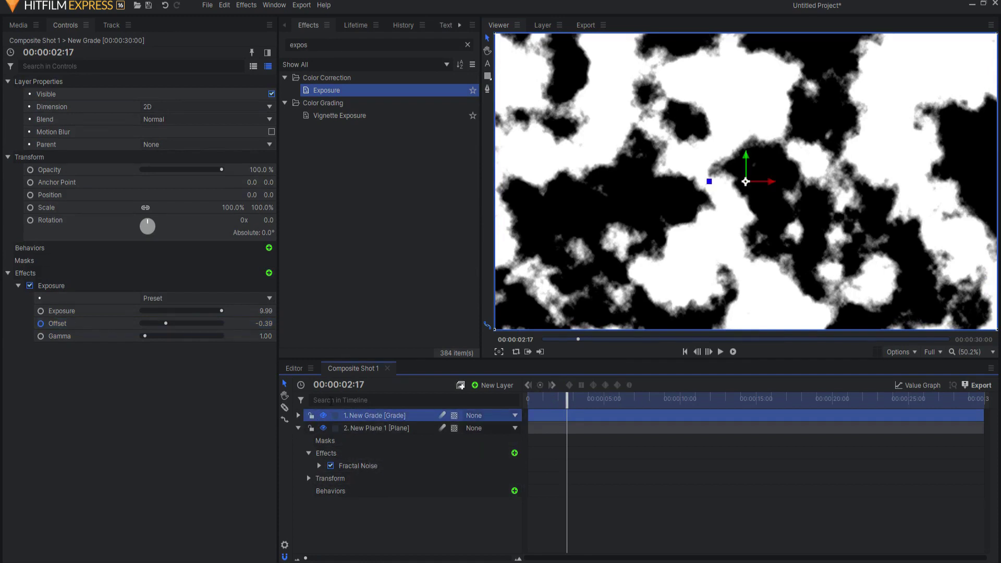
Apply Threshold to the New Grade layer and scrub to preview the hard cutout.
{"action": "double_click", "coordinate": [284, 46]}
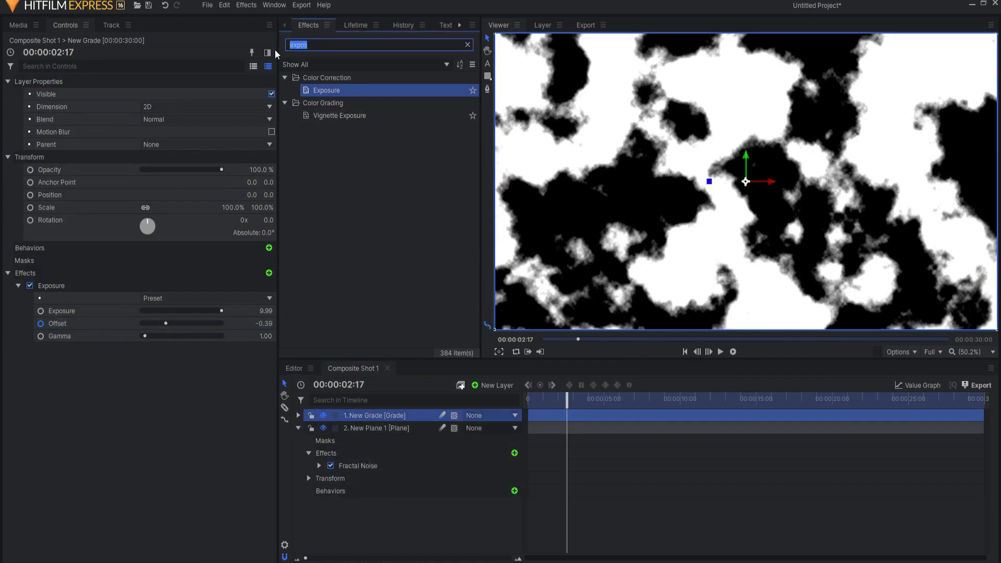
{"action": "type", "text": "thres"}
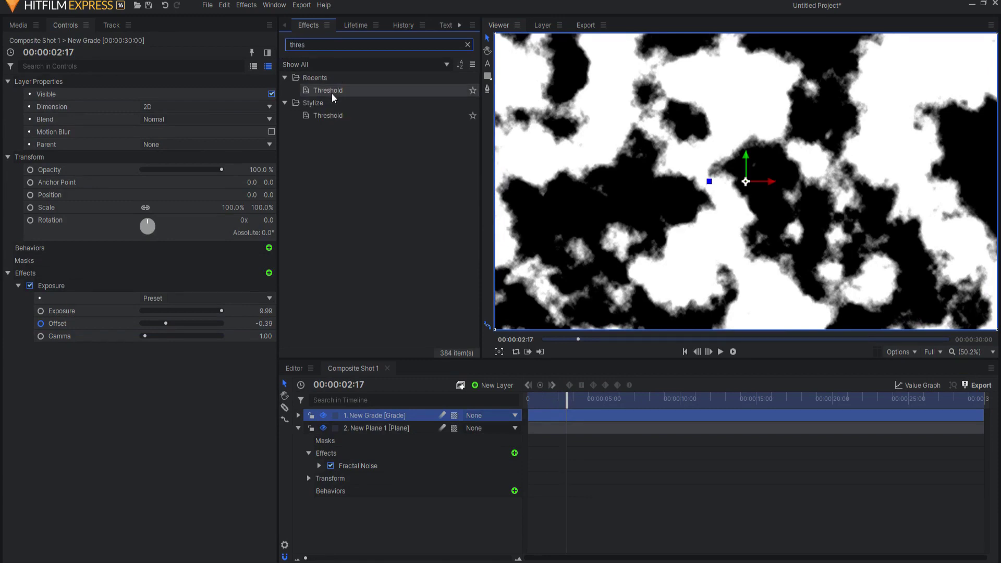
{"action": "double_click", "coordinate": [329, 90]}
{"action": "double_click", "coordinate": [295, 44]}
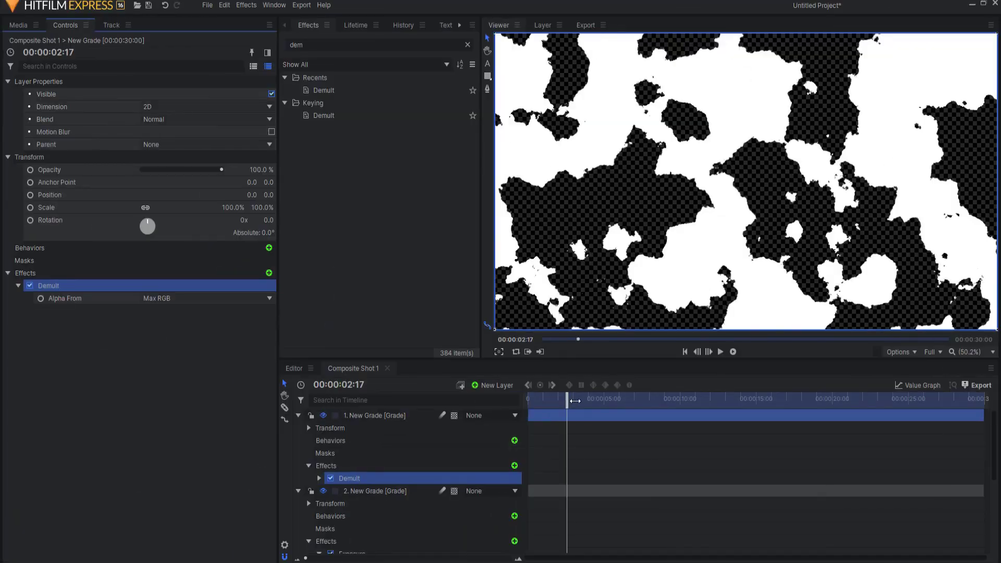
{"action": "left_click_drag", "start_coordinate": [570, 405], "coordinate": [545, 405]}
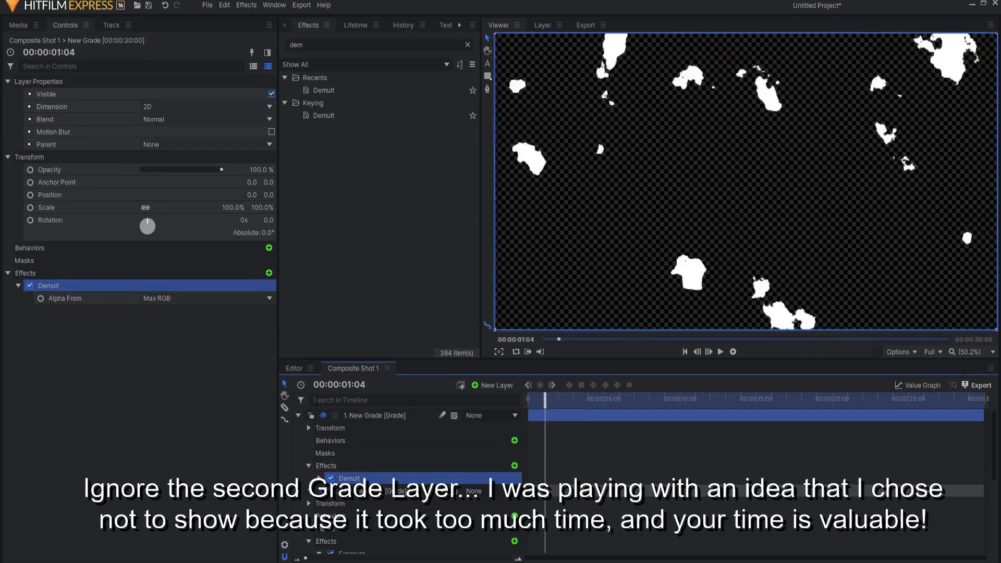
Collapse both grade layers and hide them so only the soft fractal noise shows.
{"action": "left_click", "coordinate": [299, 415]}
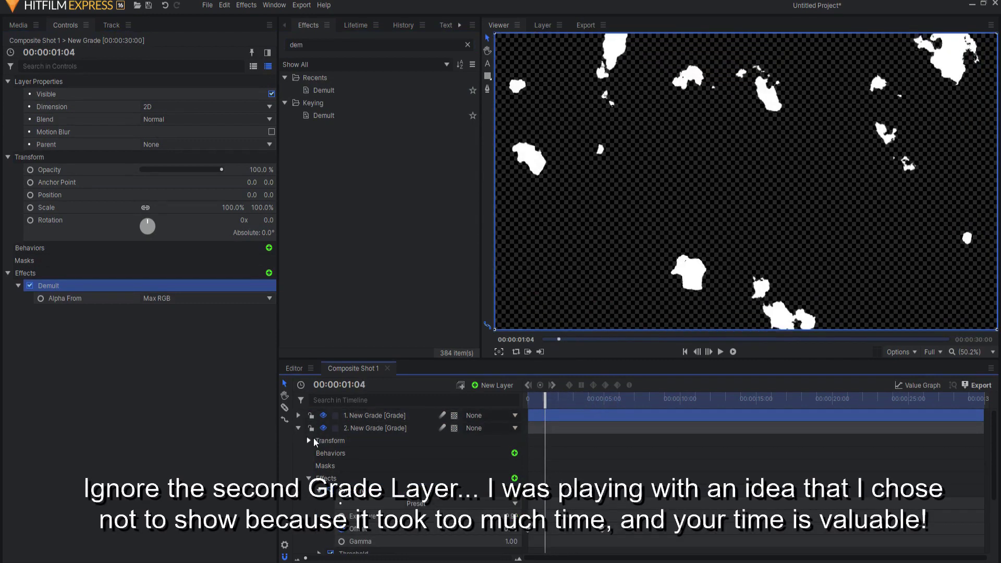
{"action": "left_click", "coordinate": [299, 428]}
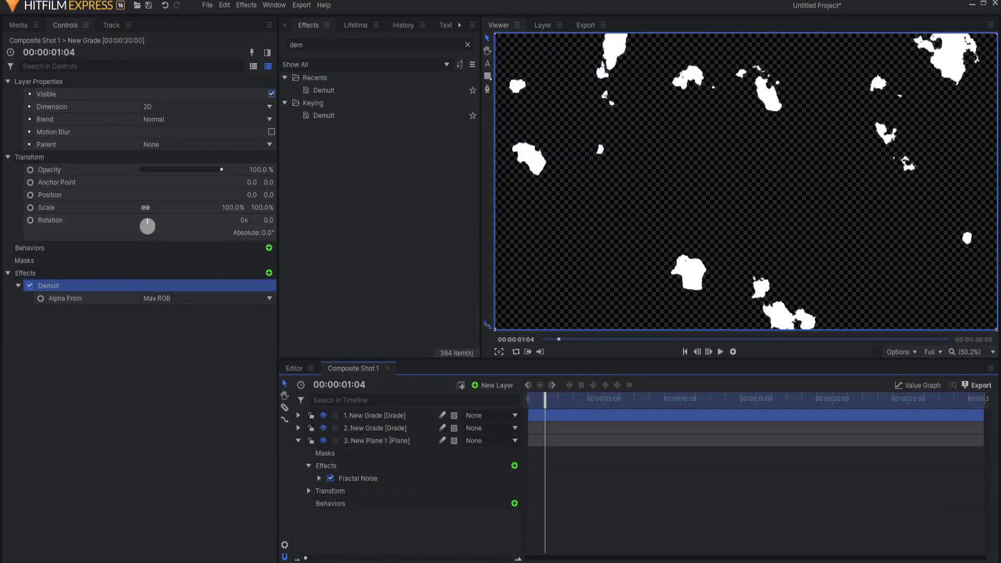
{"action": "left_click", "coordinate": [14, 27]}
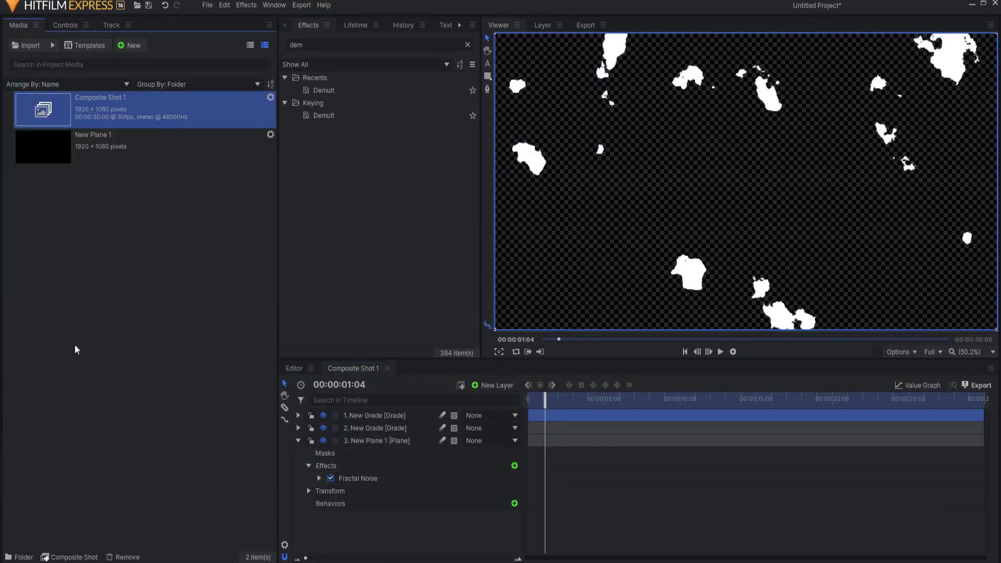
{"action": "left_click", "coordinate": [323, 428]}
{"action": "left_click", "coordinate": [323, 415]}
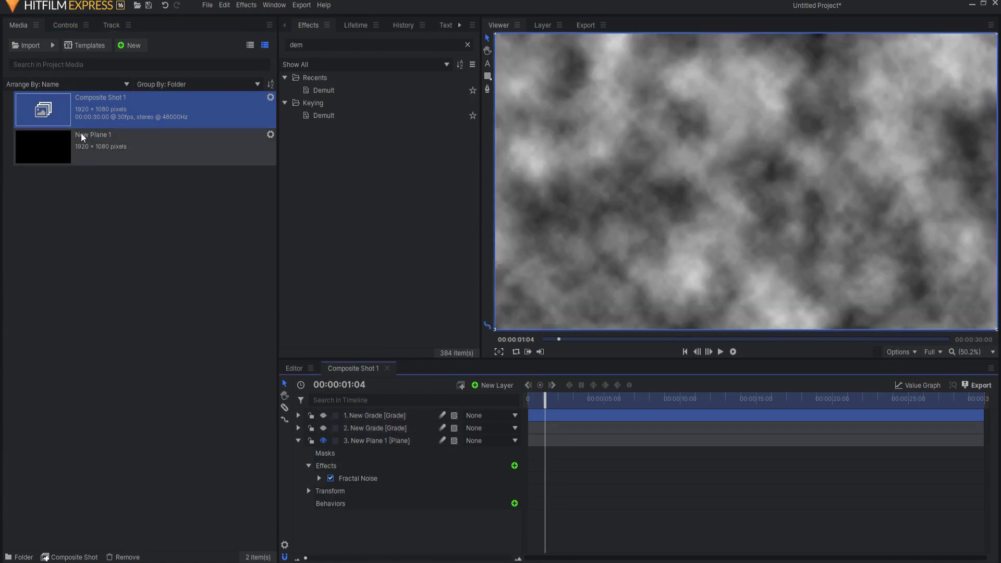
Add another New Plane 1 layer to the composite and apply Color Gradient to it.
{"action": "left_click", "coordinate": [298, 440]}
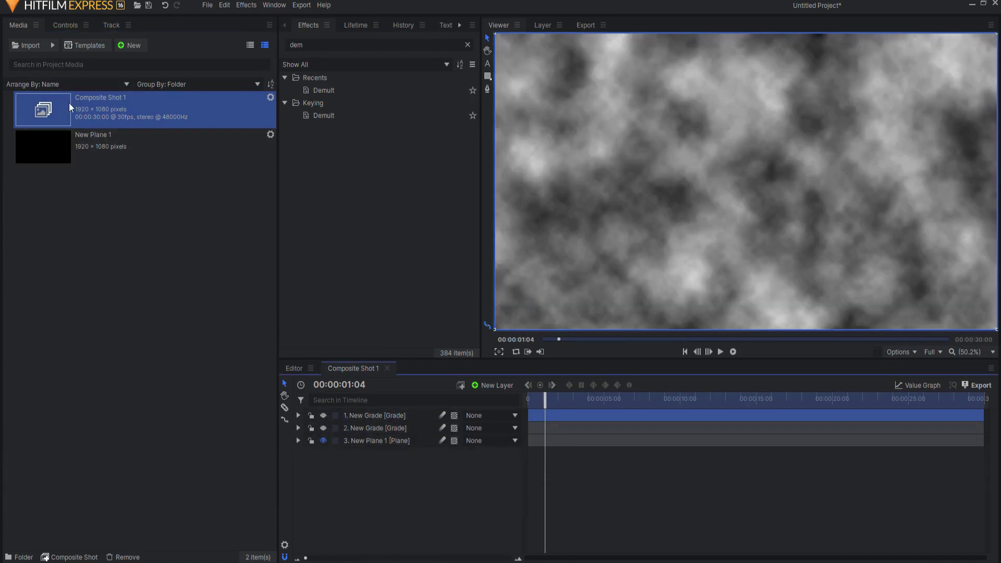
{"action": "left_click_drag", "start_coordinate": [57, 151], "coordinate": [404, 426]}
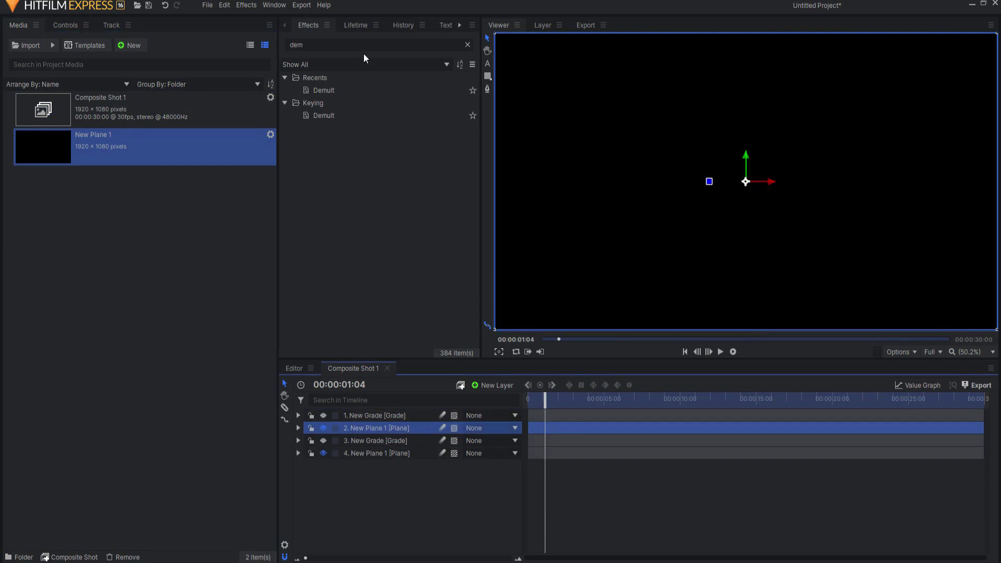
{"action": "double_click", "coordinate": [321, 46]}
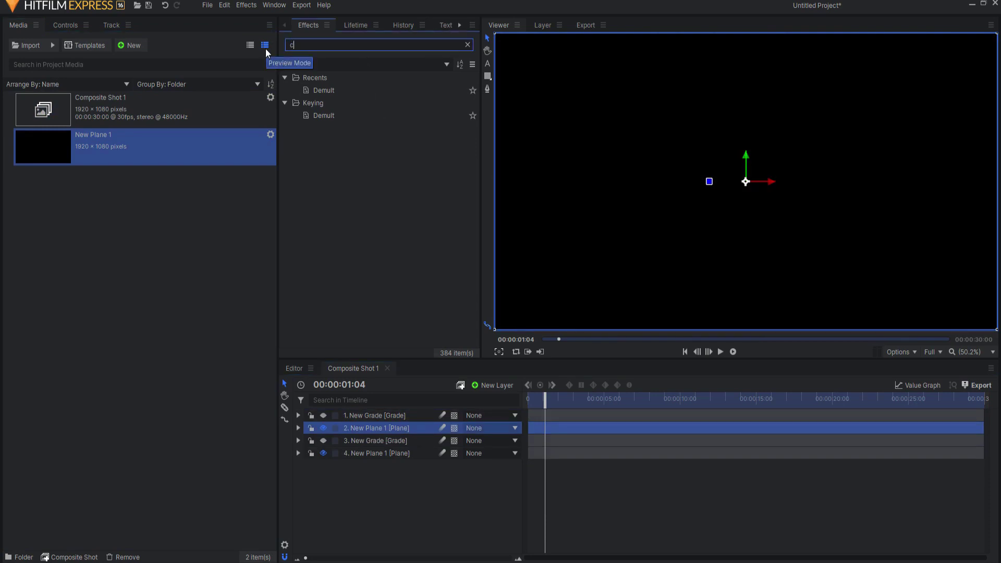
{"action": "type", "text": "olor gradi"}
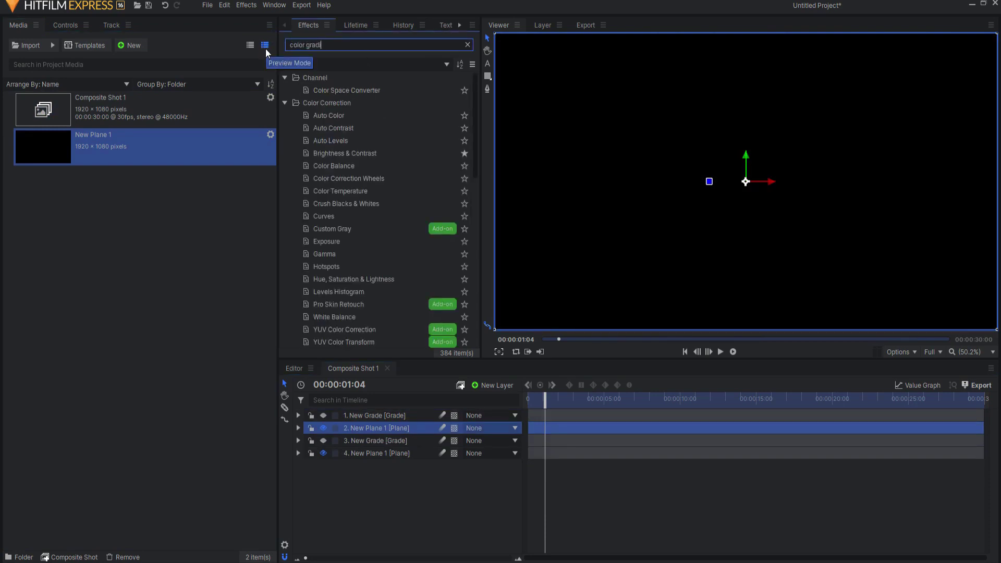
{"action": "type", "text": "e"}
{"action": "left_click", "coordinate": [332, 99]}
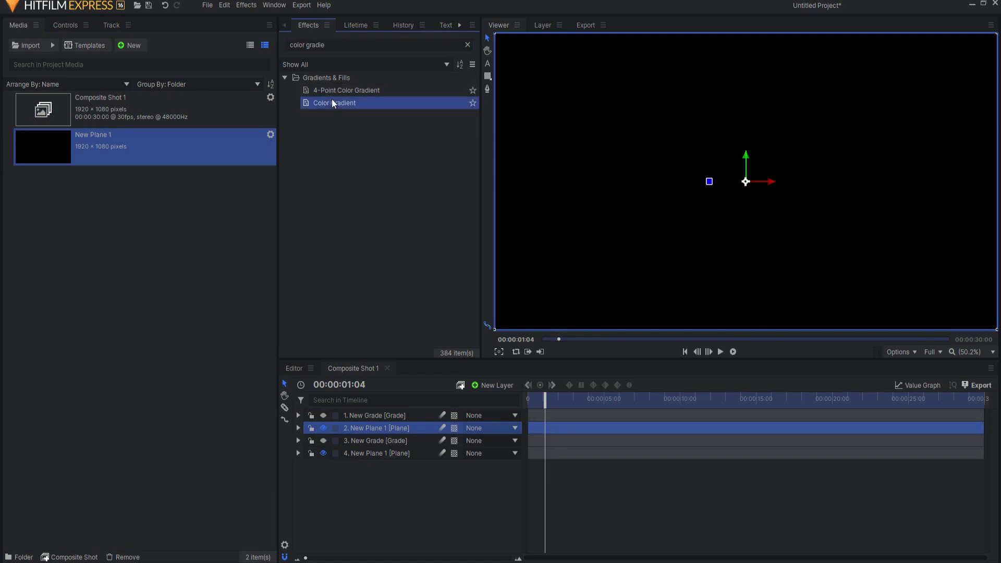
{"action": "left_click_drag", "start_coordinate": [332, 99], "coordinate": [682, 248]}
Position the gradient points so it fades horizontally from light grey on the left to black on the right.
{"action": "left_click_drag", "start_coordinate": [629, 99], "coordinate": [981, 184]}
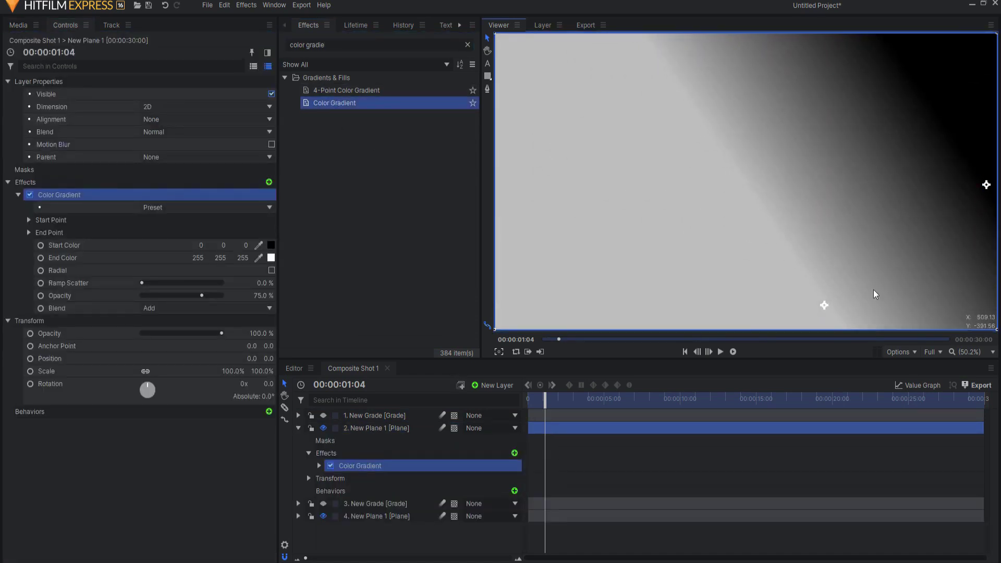
{"action": "left_click_drag", "start_coordinate": [824, 307], "coordinate": [506, 186]}
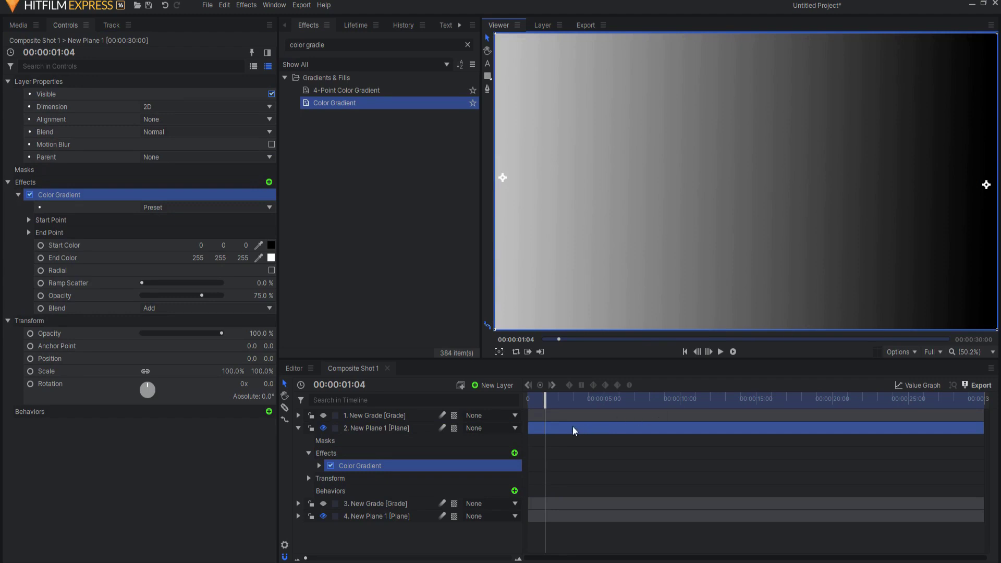
{"action": "left_click", "coordinate": [298, 428]}
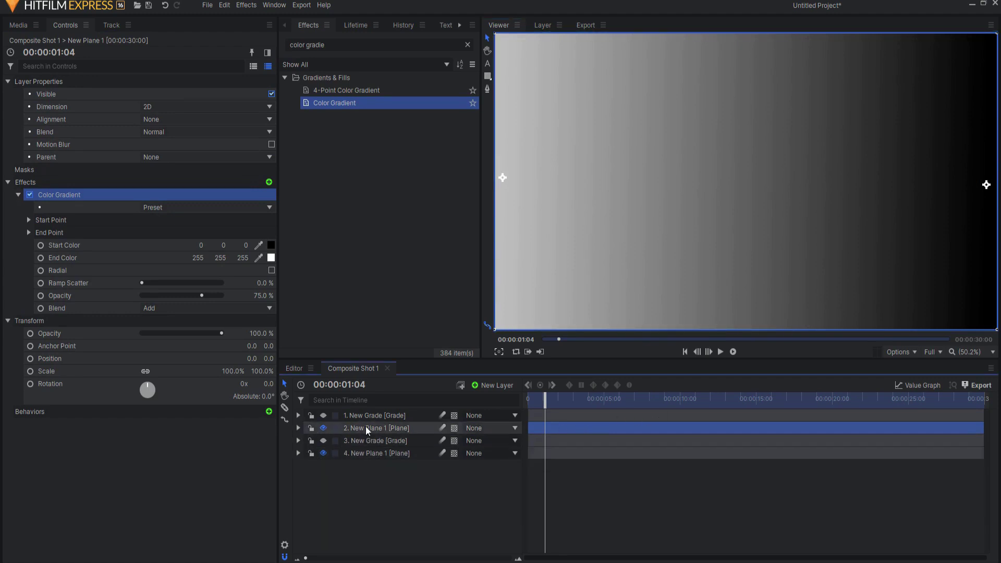
Move the gradient plane below the grade layer and trial different Transform Opacity values.
{"action": "left_click_drag", "start_coordinate": [366, 430], "coordinate": [366, 446]}
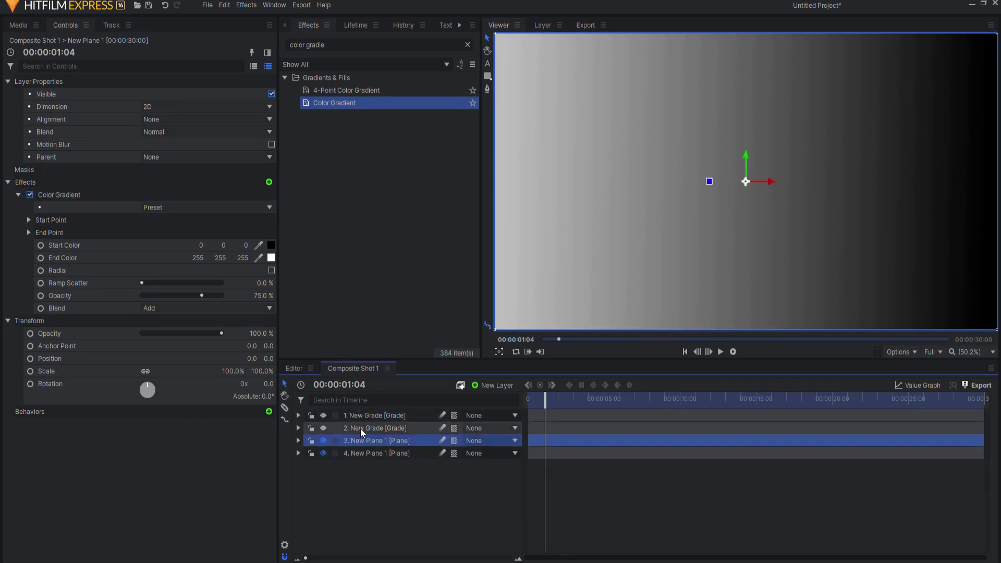
{"action": "left_click", "coordinate": [298, 440]}
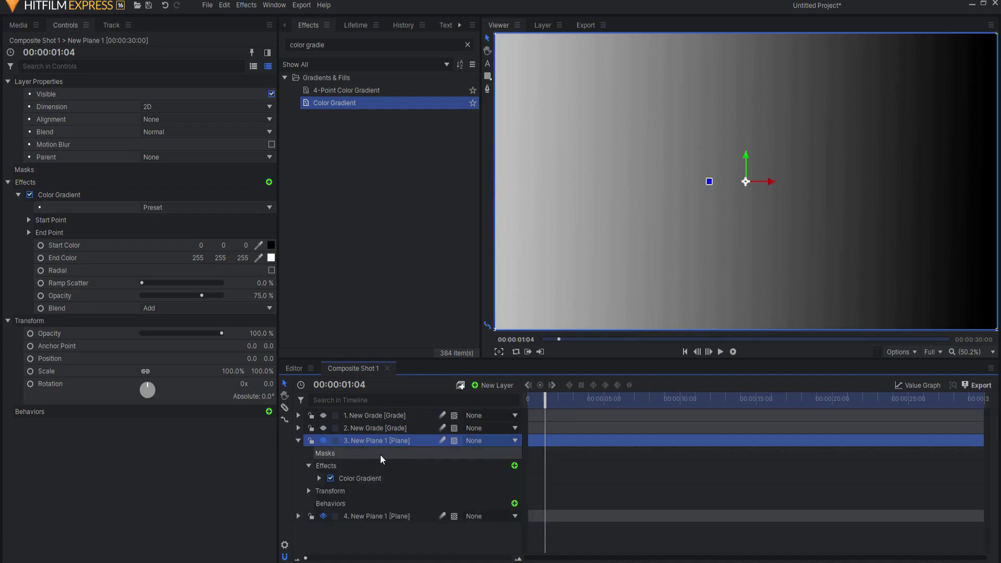
{"action": "left_click", "coordinate": [309, 493]}
{"action": "scroll", "coordinate": [338, 501], "scroll_direction": "down", "scroll_amount": 2}
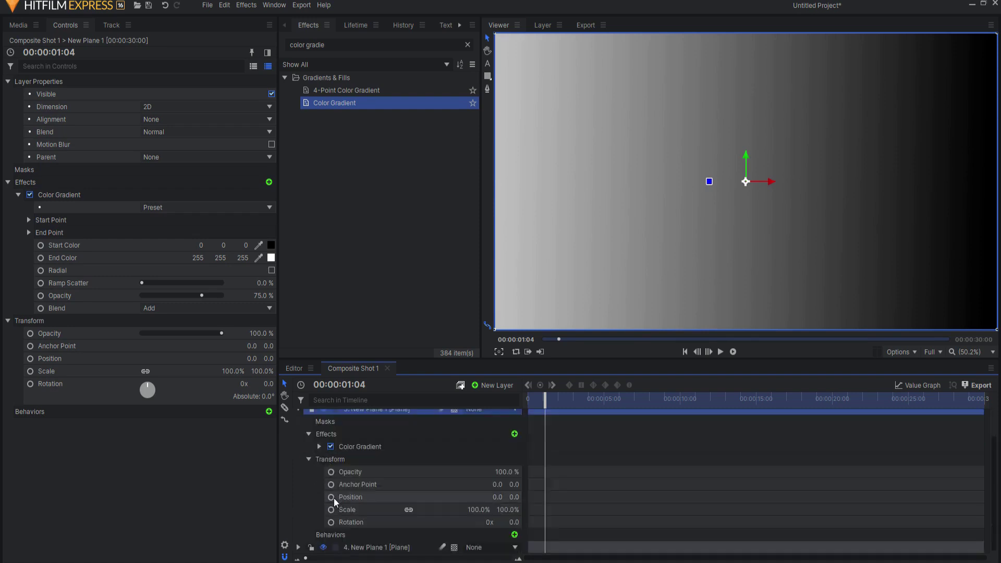
{"action": "left_click_drag", "start_coordinate": [222, 334], "coordinate": [210, 333]}
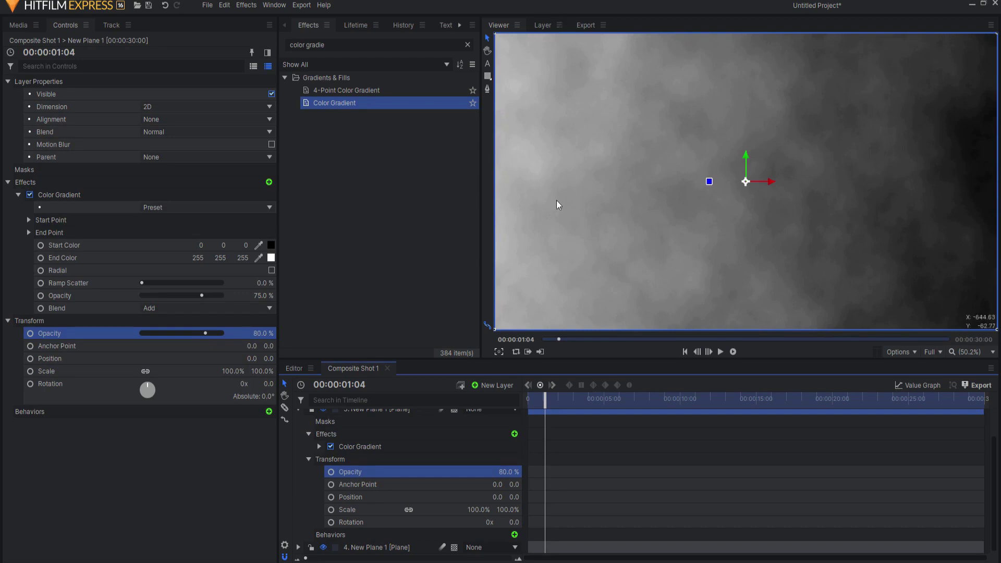
{"action": "left_click_drag", "start_coordinate": [508, 471], "coordinate": [524, 472]}
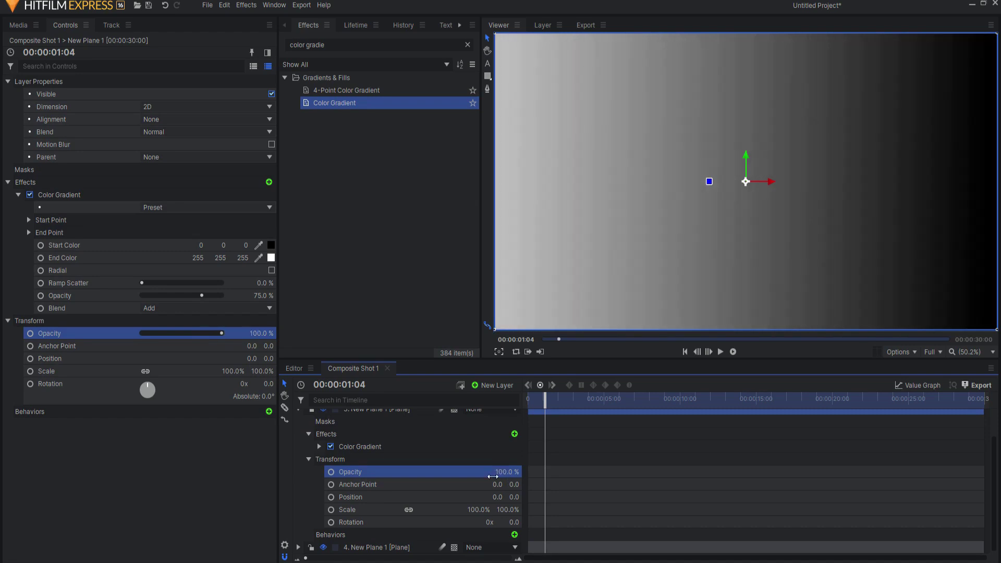
{"action": "scroll", "coordinate": [470, 469], "scroll_direction": "up", "scroll_amount": 2}
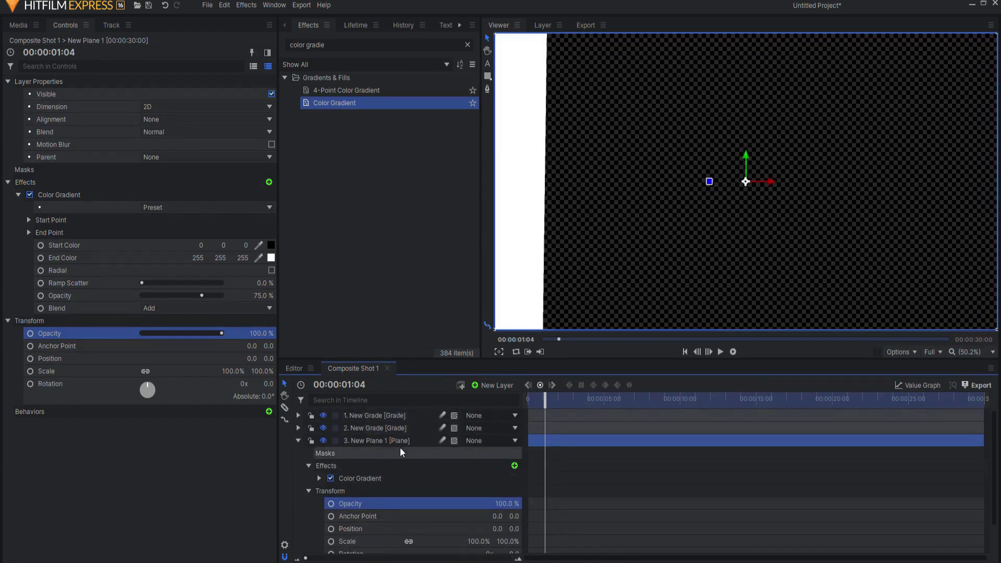
{"action": "mouse_move", "coordinate": [542, 399]}
{"action": "left_mouse_down"}
{"action": "mouse_move", "coordinate": [580, 396]}
{"action": "mouse_move", "coordinate": [558, 395]}
{"action": "left_mouse_up"}
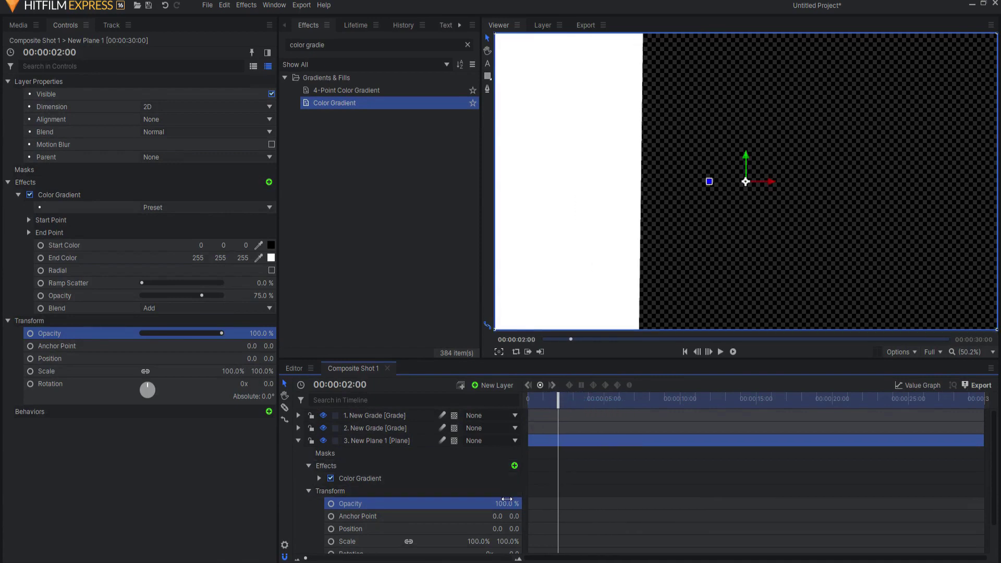
{"action": "left_click_drag", "start_coordinate": [260, 333], "coordinate": [245, 334]}
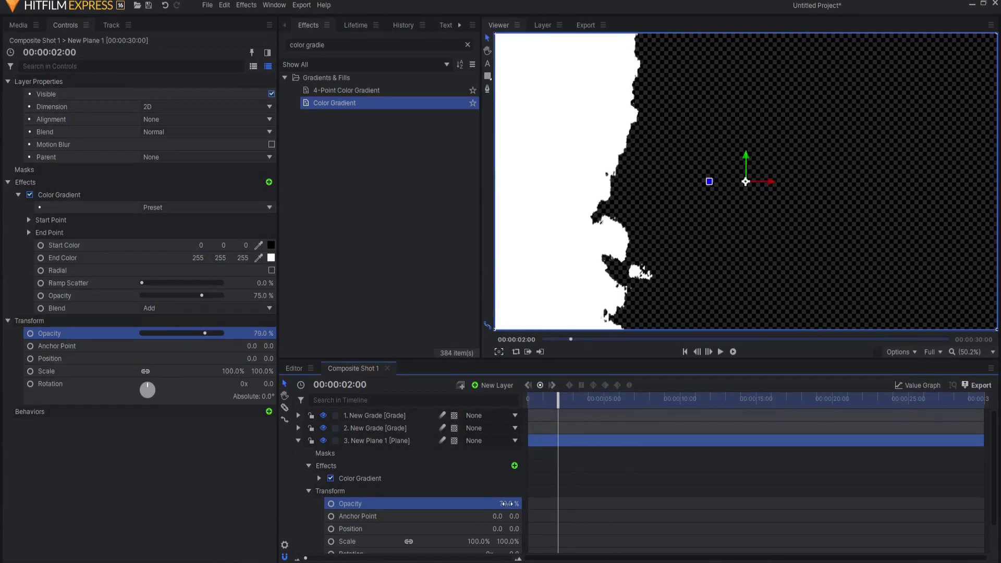
Make both grade layers visible again and set the gradient plane's opacity to 69%.
{"action": "left_click", "coordinate": [328, 440], "text": "alt"}
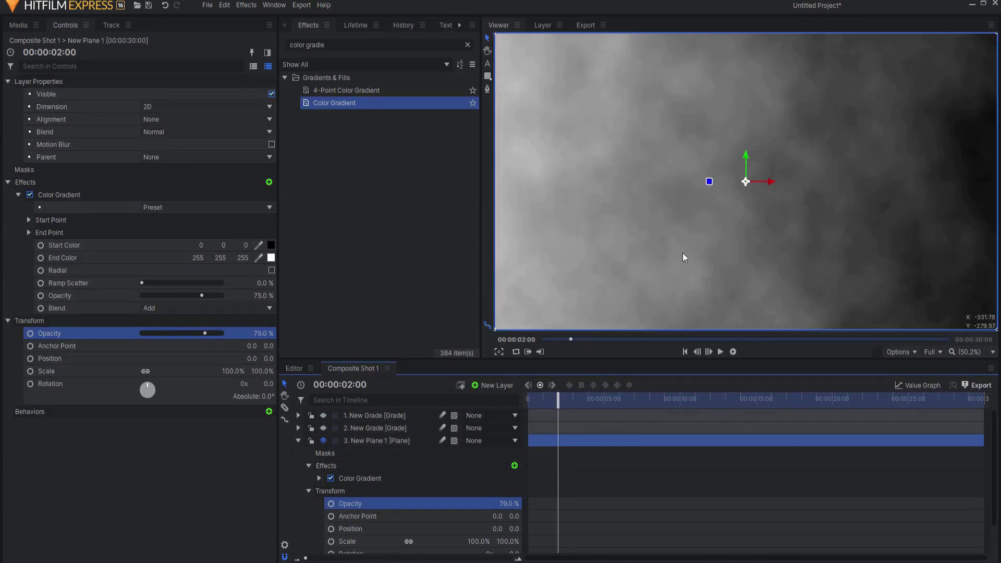
{"action": "left_click", "coordinate": [324, 428]}
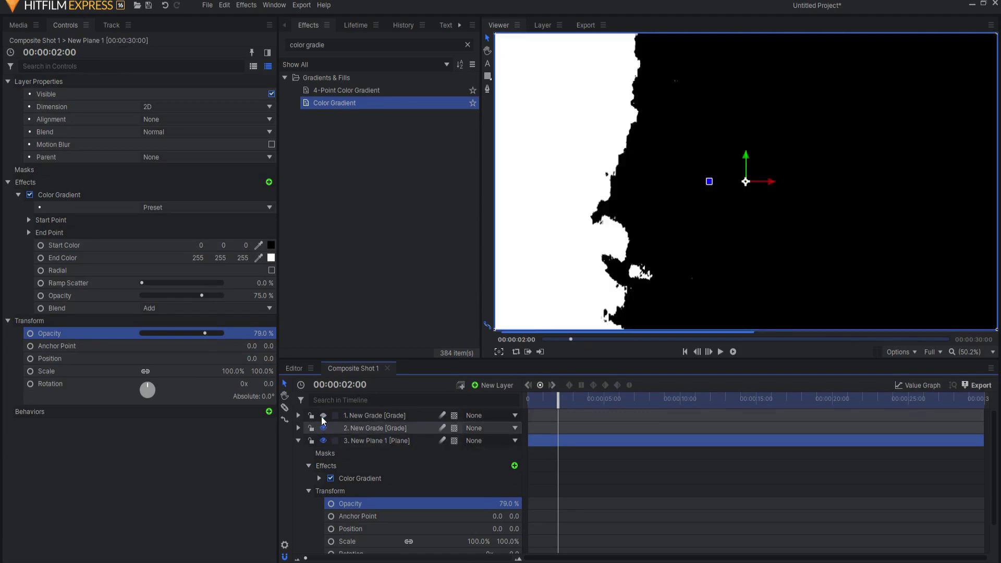
{"action": "left_click", "coordinate": [324, 415]}
{"action": "left_click_drag", "start_coordinate": [259, 333], "coordinate": [255, 333]}
{"action": "left_click_drag", "start_coordinate": [505, 504], "coordinate": [502, 503]}
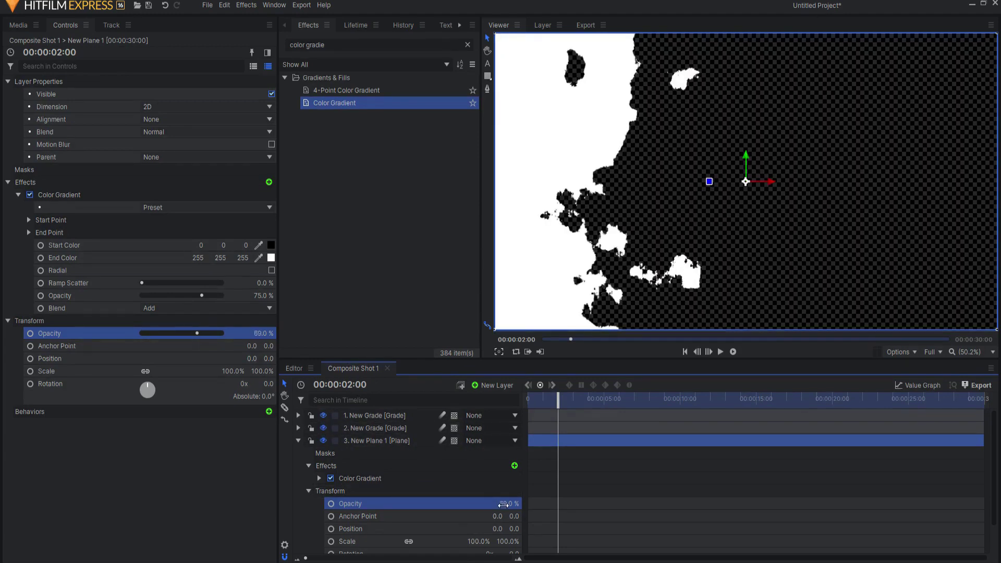
{"action": "left_click_drag", "start_coordinate": [558, 397], "coordinate": [528, 397]}
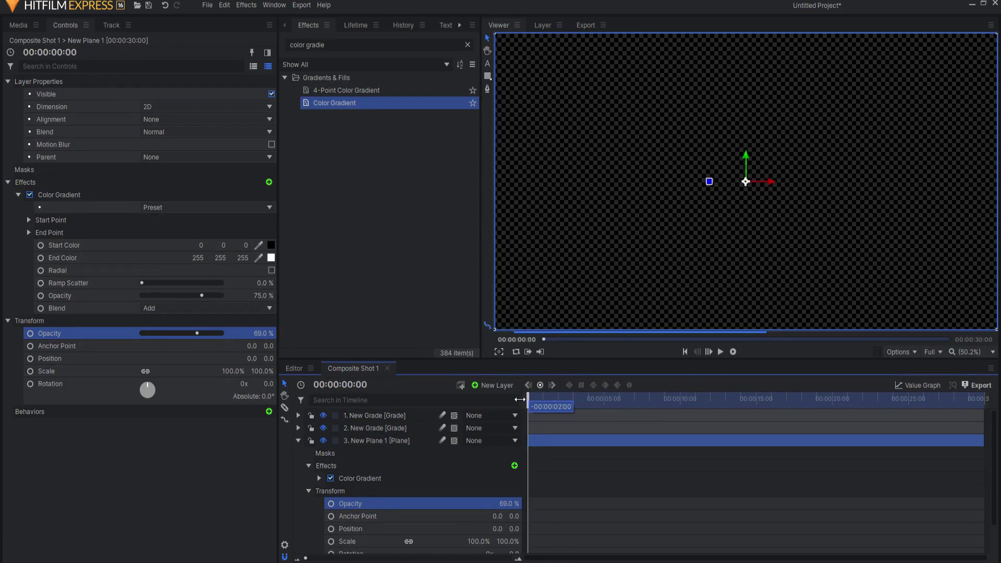
On noise plane layer 4, set Fractal Noise Exposure to 0.20 and Offset to -0.12, previewing the wipe.
{"action": "left_click", "coordinate": [721, 352]}
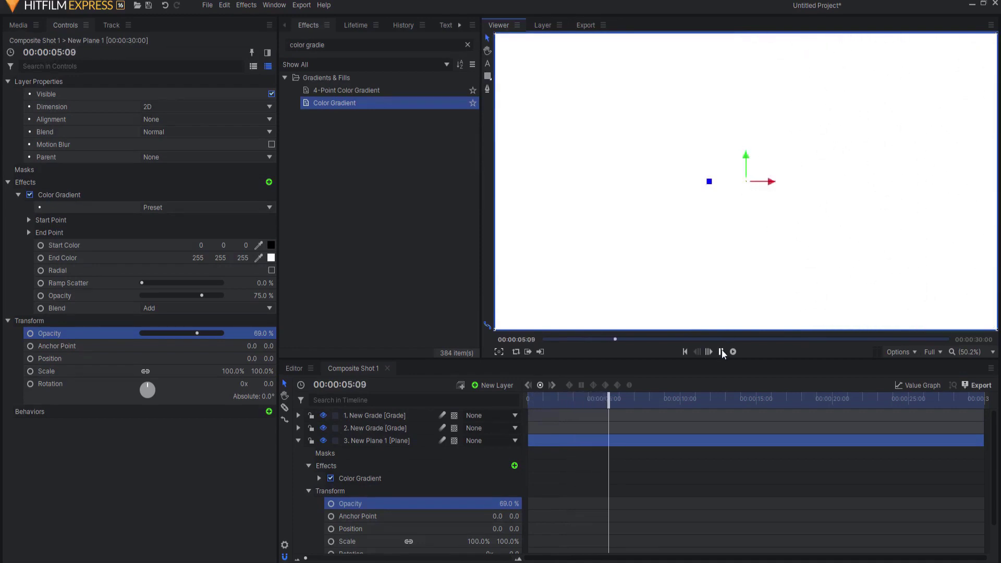
{"action": "left_click_drag", "start_coordinate": [615, 400], "coordinate": [558, 412]}
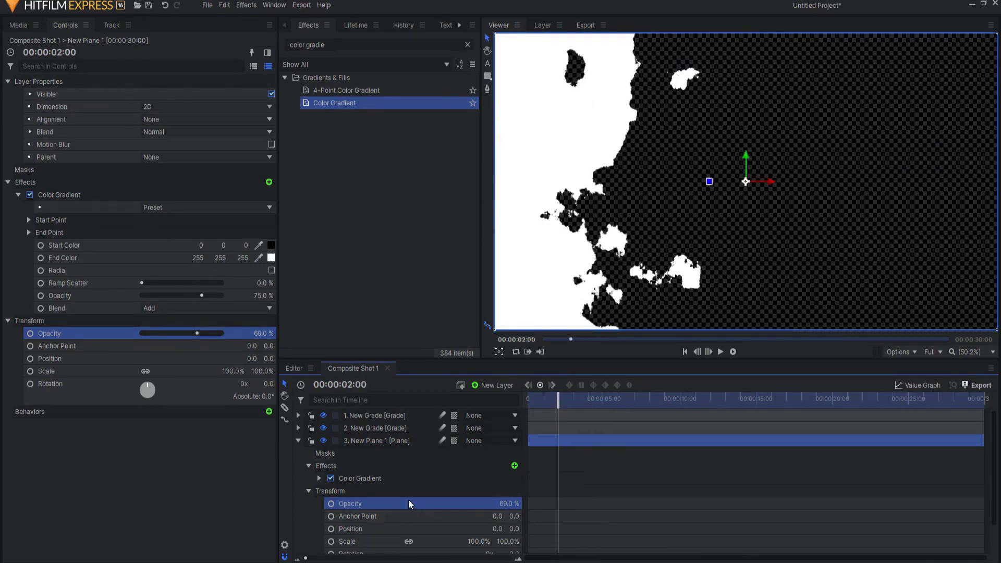
{"action": "scroll", "coordinate": [408, 516], "scroll_direction": "down", "scroll_amount": 2}
{"action": "left_click", "coordinate": [366, 547]}
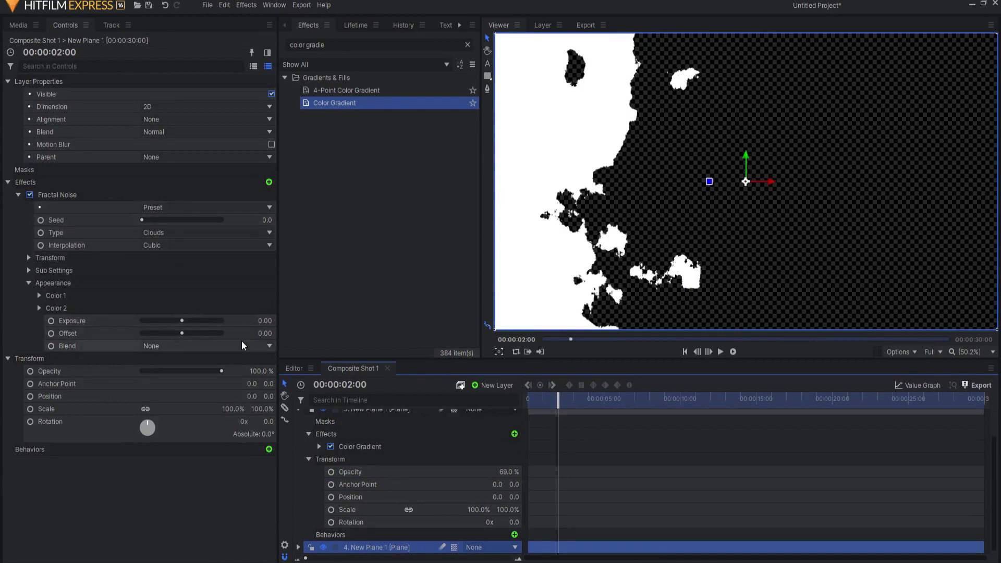
{"action": "left_click_drag", "start_coordinate": [240, 320], "coordinate": [352, 351]}
{"action": "mouse_move", "coordinate": [562, 400]}
{"action": "left_mouse_down"}
{"action": "mouse_move", "coordinate": [586, 400]}
{"action": "mouse_move", "coordinate": [575, 400]}
{"action": "left_mouse_up"}
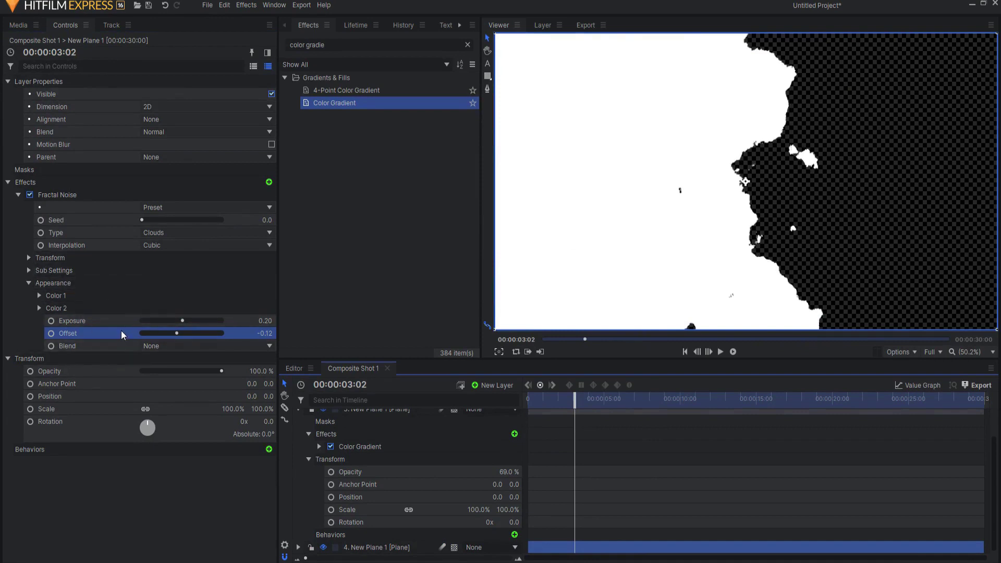
{"action": "mouse_move", "coordinate": [578, 397]}
{"action": "left_mouse_down"}
{"action": "mouse_move", "coordinate": [599, 400]}
{"action": "mouse_move", "coordinate": [565, 406]}
{"action": "mouse_move", "coordinate": [574, 405]}
{"action": "left_mouse_up"}
{"action": "scroll", "coordinate": [373, 483], "scroll_direction": "up", "scroll_amount": 2}
With the grade layers hidden, centre the Color Gradient's end point and make it Radial.
{"action": "left_click", "coordinate": [373, 483]}
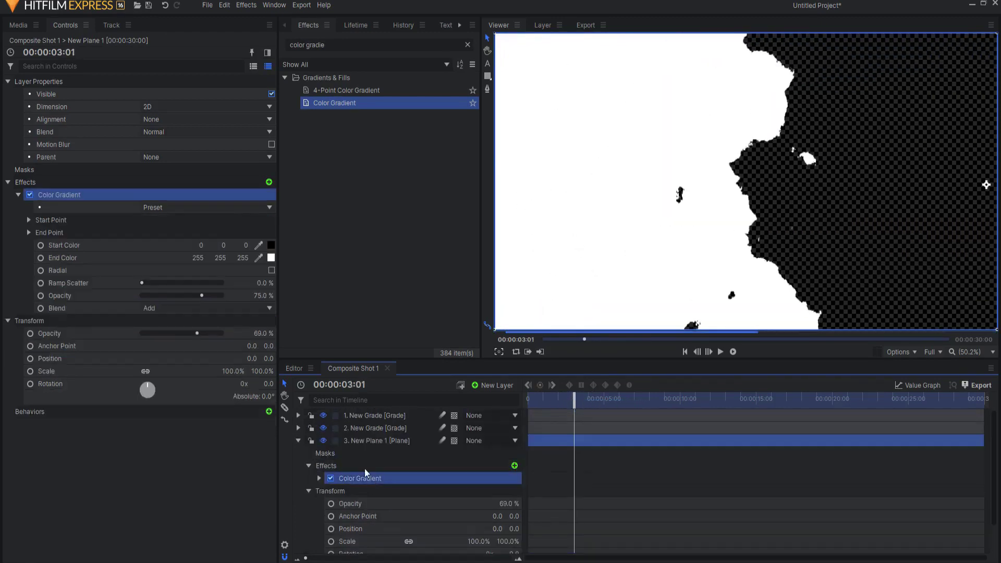
{"action": "left_click", "coordinate": [323, 428]}
{"action": "left_click", "coordinate": [323, 415]}
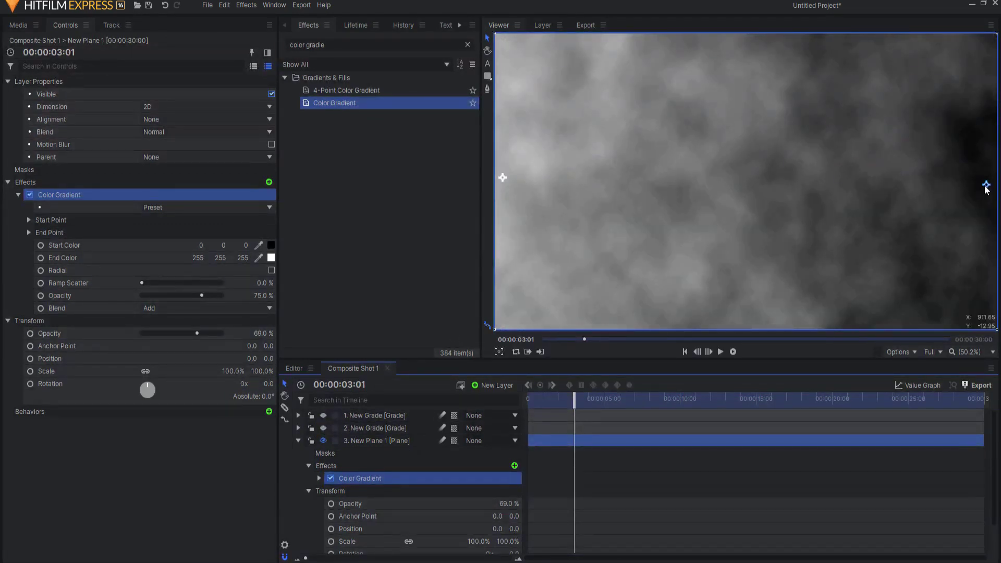
{"action": "left_click_drag", "start_coordinate": [986, 189], "coordinate": [746, 195]}
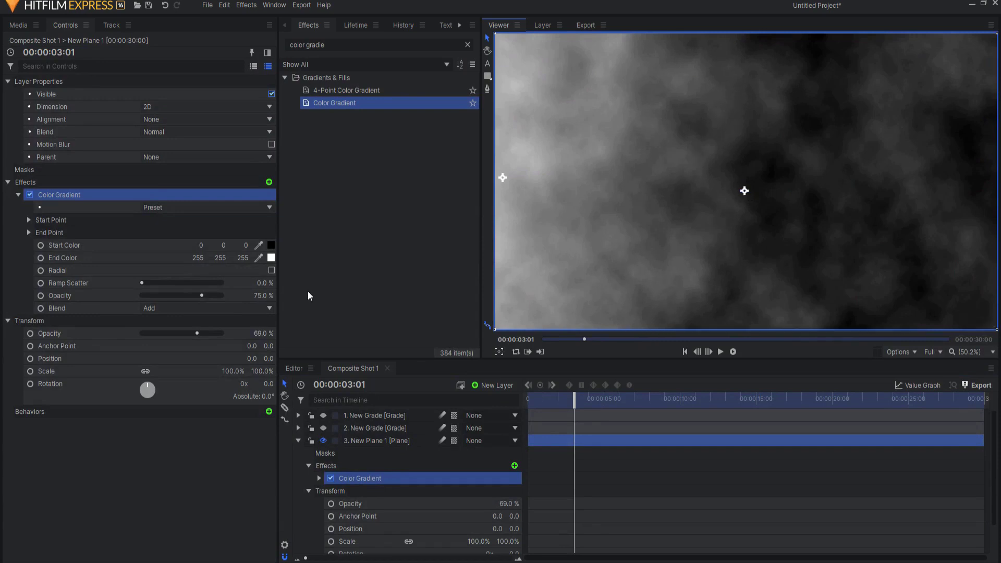
{"action": "left_click", "coordinate": [271, 271]}
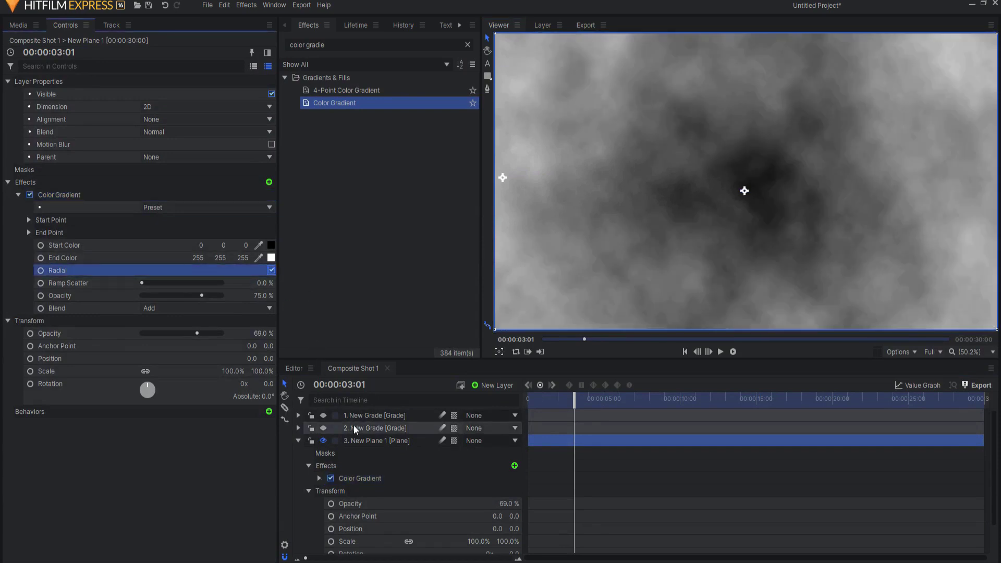
{"action": "left_click", "coordinate": [323, 429]}
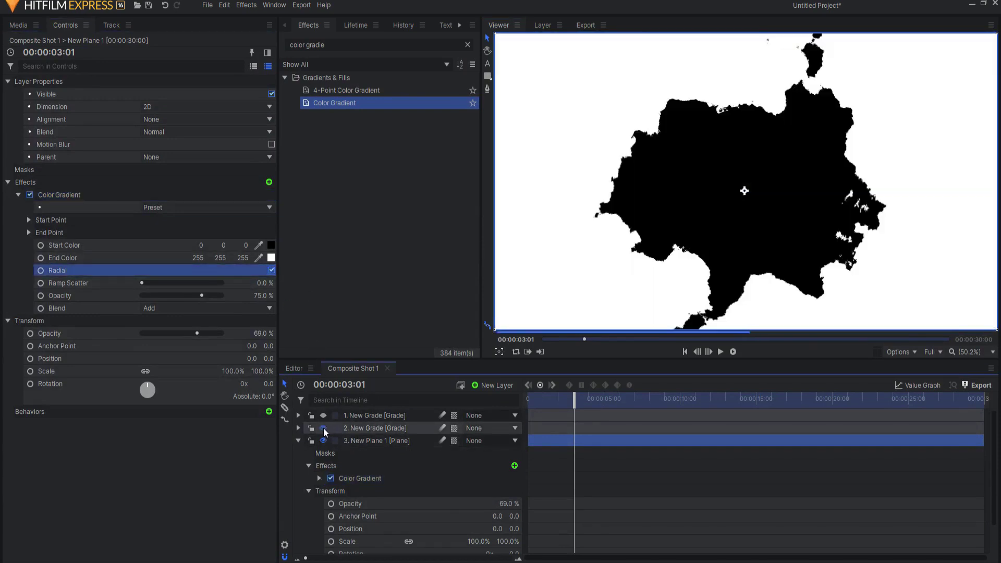
Preview the radial wipe at 00:00:03:08, collapse the gradient plane and select all four layers.
{"action": "left_click", "coordinate": [685, 353]}
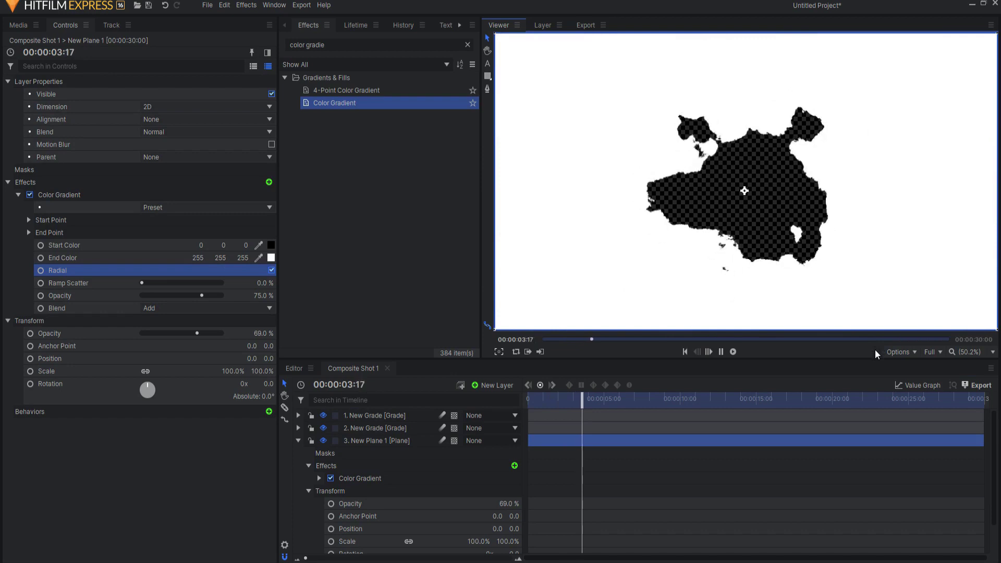
{"action": "left_click", "coordinate": [686, 353]}
{"action": "left_click_drag", "start_coordinate": [526, 406], "coordinate": [577, 406]}
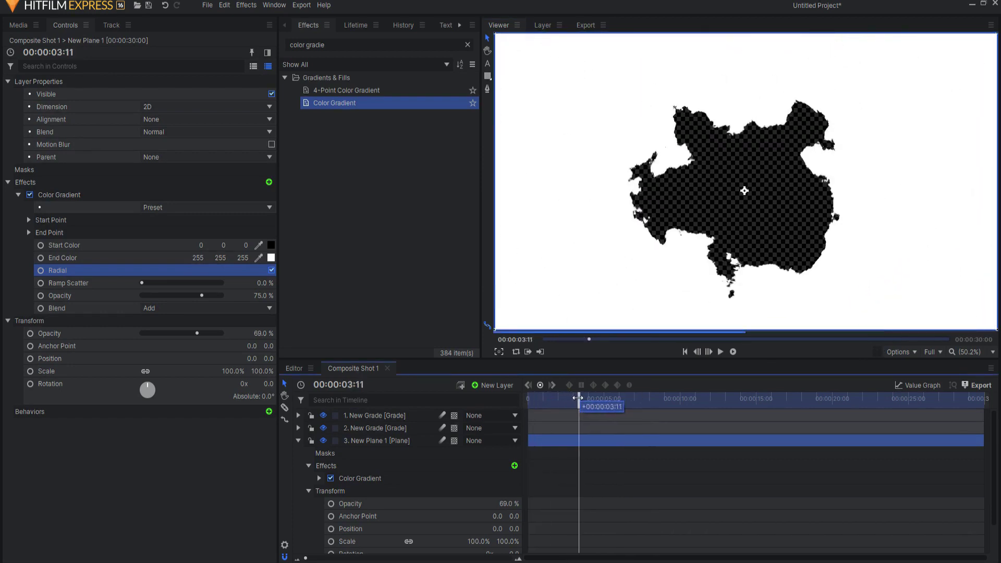
{"action": "left_click", "coordinate": [298, 441]}
{"action": "key", "text": "ctrl+d"}
{"action": "left_click_drag", "start_coordinate": [358, 486], "coordinate": [386, 412]}
Combine the four selected layers into a new composite shot named 'Wipe' and preview it.
{"action": "right_click", "coordinate": [373, 416]}
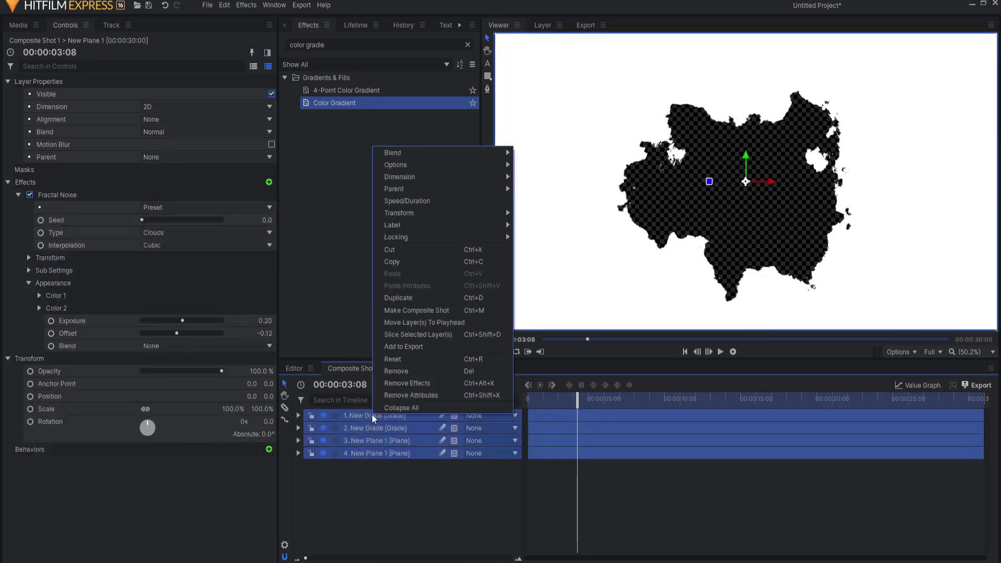
{"action": "left_click", "coordinate": [416, 310]}
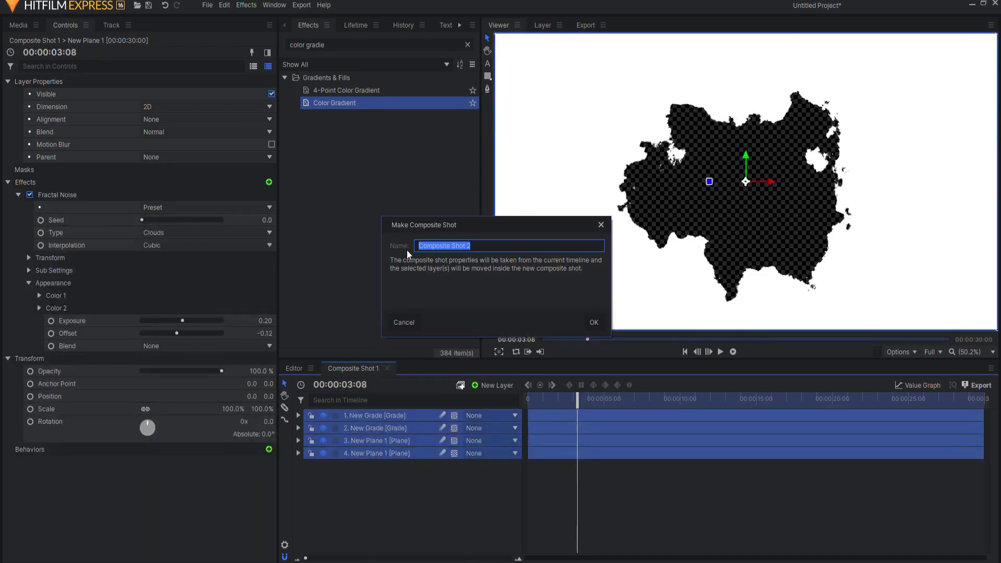
{"action": "type", "text": "Wipe"}
{"action": "key", "text": "Return"}
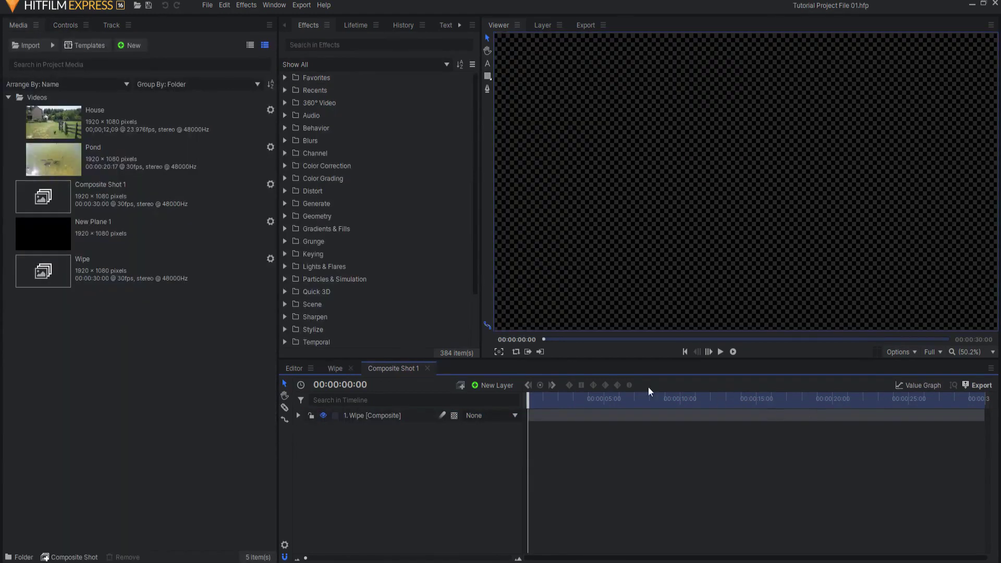
{"action": "mouse_move", "coordinate": [528, 402]}
{"action": "left_mouse_down"}
{"action": "mouse_move", "coordinate": [569, 402]}
{"action": "mouse_move", "coordinate": [526, 398]}
{"action": "left_mouse_up"}
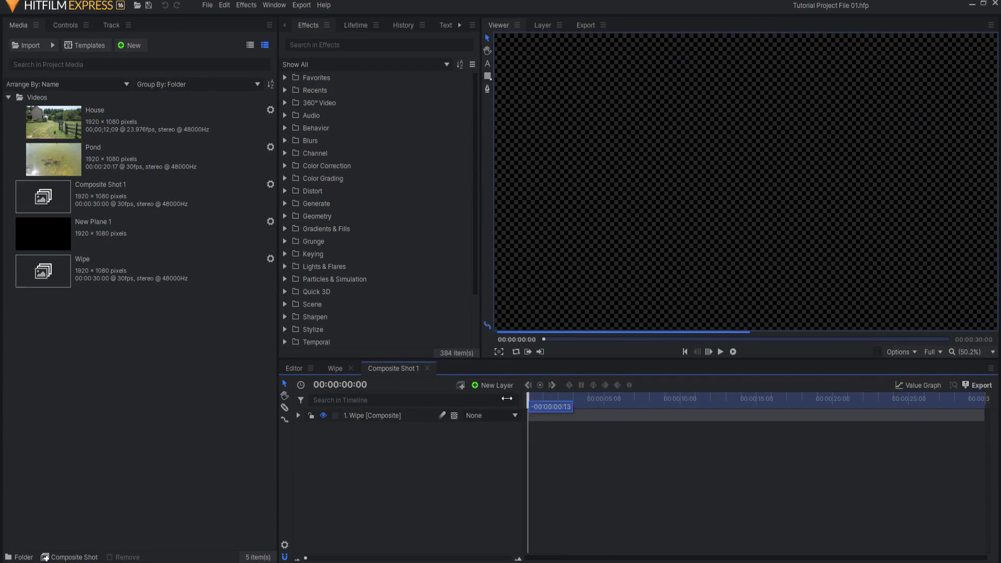
{"action": "left_click", "coordinate": [79, 121]}
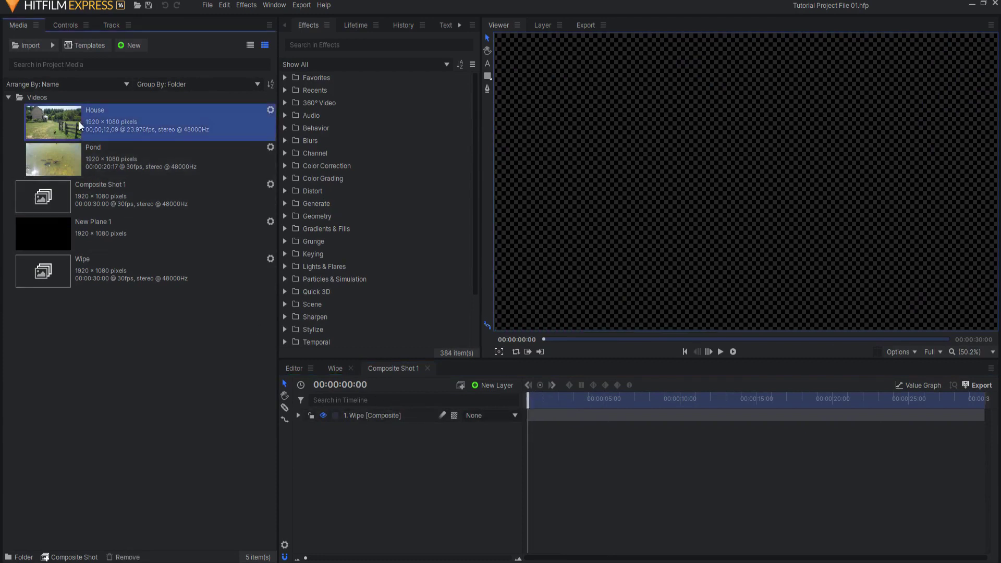
Place the House and Pond clips into Composite Shot 1 and toggle House's visibility to check Pond.
{"action": "left_click", "coordinate": [85, 155], "text": "ctrl"}
{"action": "left_click_drag", "start_coordinate": [77, 126], "coordinate": [392, 411]}
{"action": "mouse_move", "coordinate": [528, 398]}
{"action": "left_mouse_down"}
{"action": "mouse_move", "coordinate": [585, 400]}
{"action": "mouse_move", "coordinate": [528, 399]}
{"action": "left_mouse_up"}
{"action": "left_click", "coordinate": [363, 415]}
{"action": "left_click", "coordinate": [324, 415]}
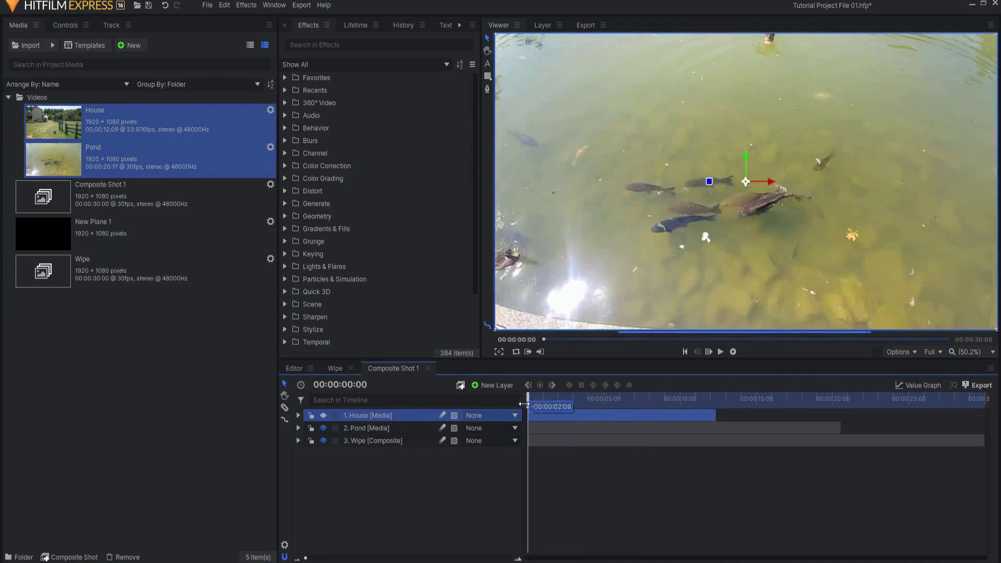
{"action": "left_click", "coordinate": [324, 415]}
{"action": "left_click", "coordinate": [320, 43]}
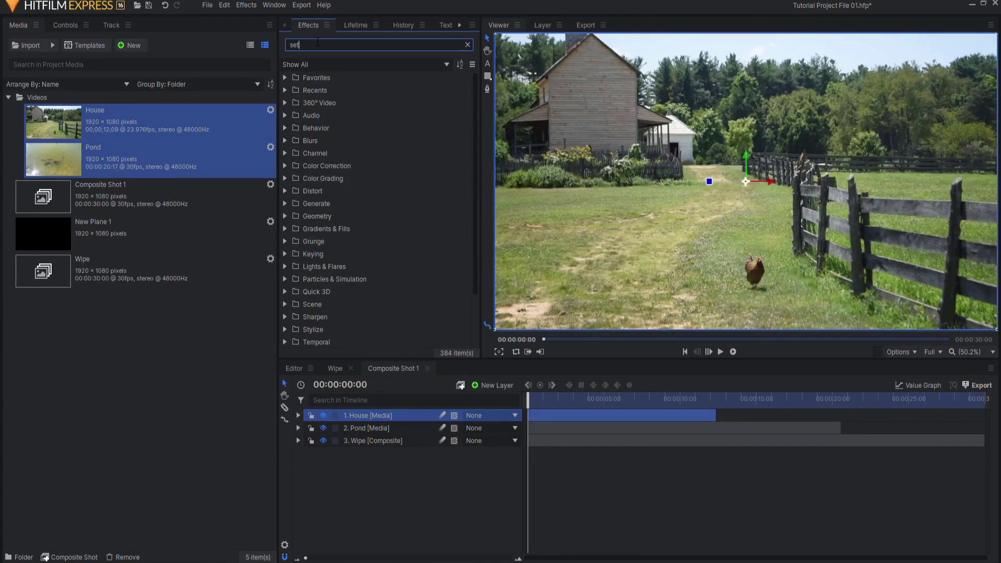
Apply Set Matte to the House layer with the Wipe composite as the source layer.
{"action": "double_click", "coordinate": [331, 88]}
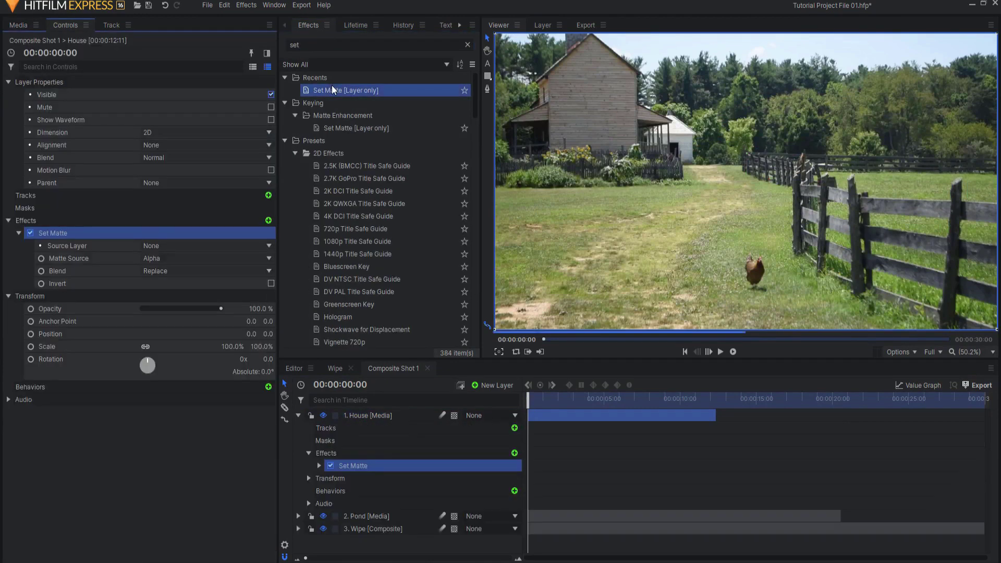
{"action": "left_click", "coordinate": [158, 247]}
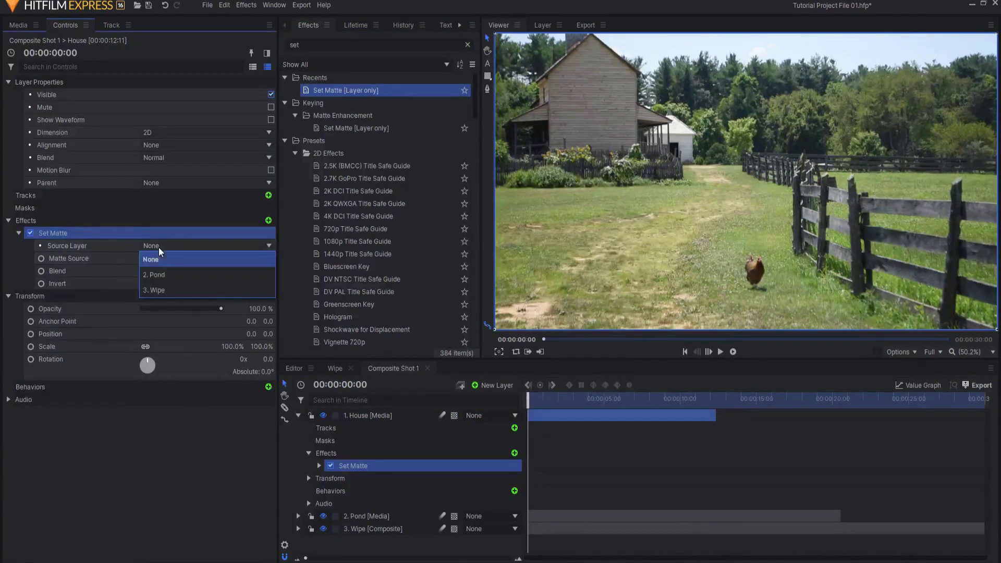
{"action": "left_click", "coordinate": [165, 287]}
{"action": "left_click_drag", "start_coordinate": [525, 395], "coordinate": [578, 400]}
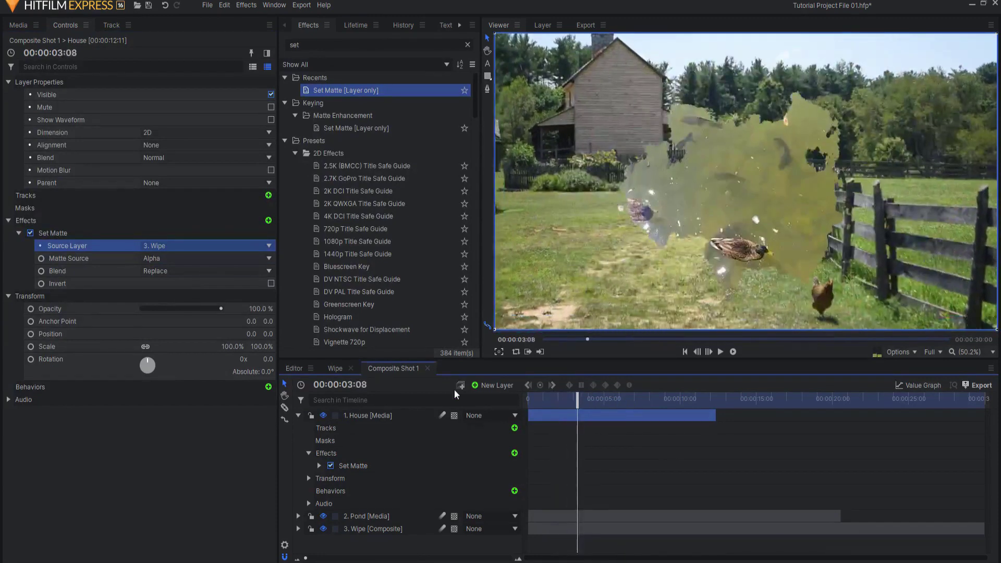
Try the Set Matte blend as Subtract, then set it back to Replace.
{"action": "left_click", "coordinate": [320, 466]}
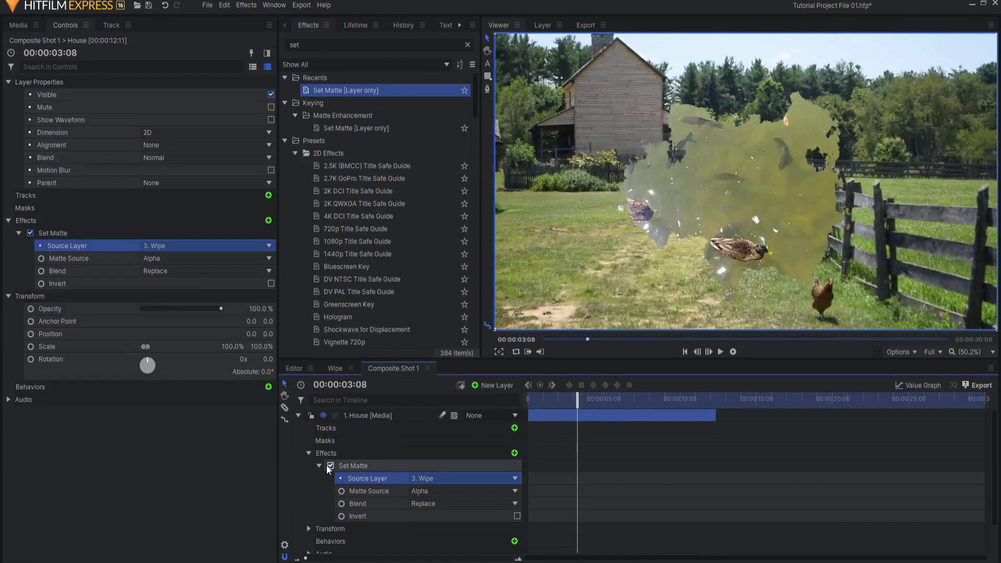
{"action": "left_click", "coordinate": [422, 503]}
{"action": "left_click", "coordinate": [426, 533]}
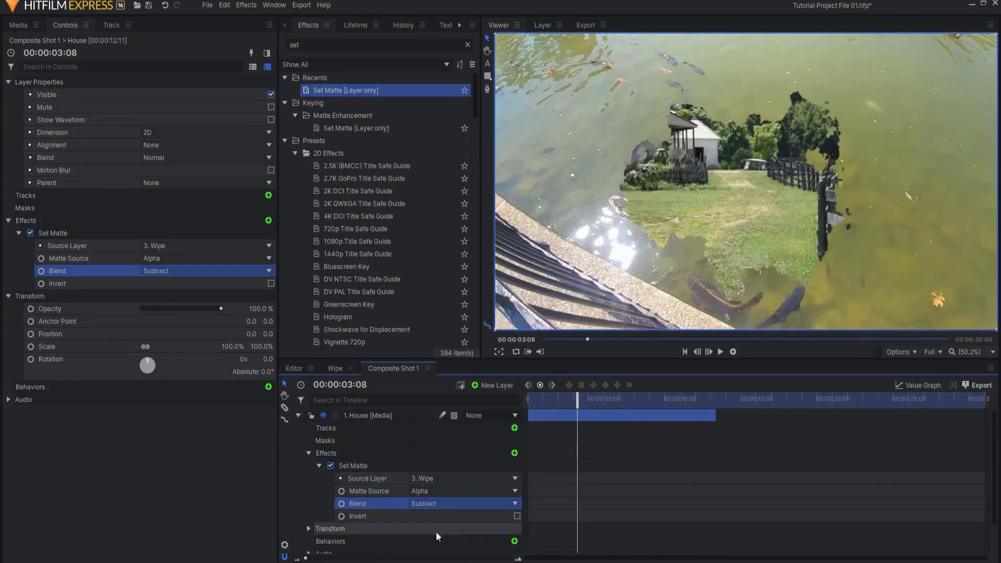
{"action": "mouse_move", "coordinate": [580, 418]}
{"action": "left_mouse_down"}
{"action": "mouse_move", "coordinate": [507, 403]}
{"action": "mouse_move", "coordinate": [577, 405]}
{"action": "mouse_move", "coordinate": [566, 406]}
{"action": "left_mouse_up"}
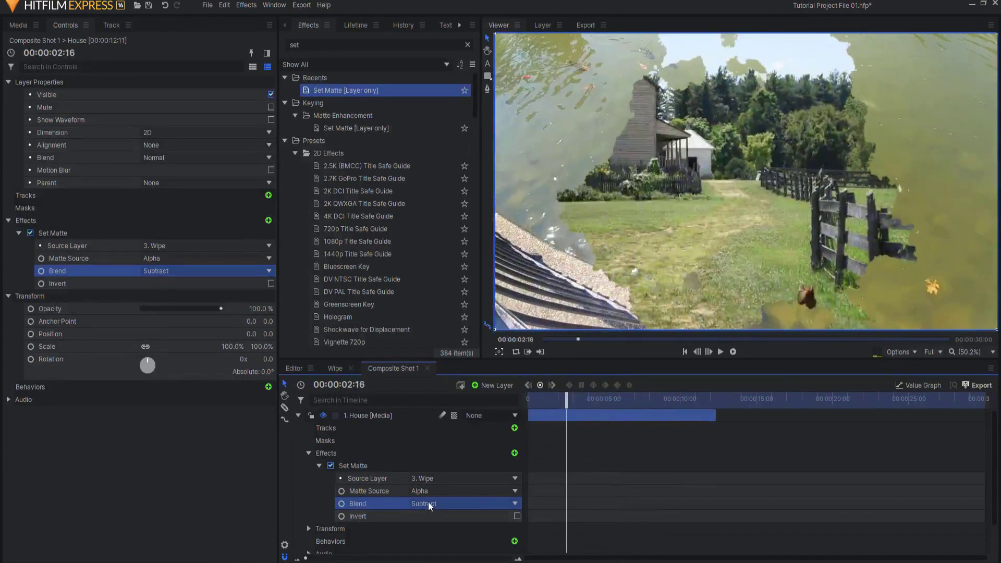
{"action": "left_click", "coordinate": [427, 502]}
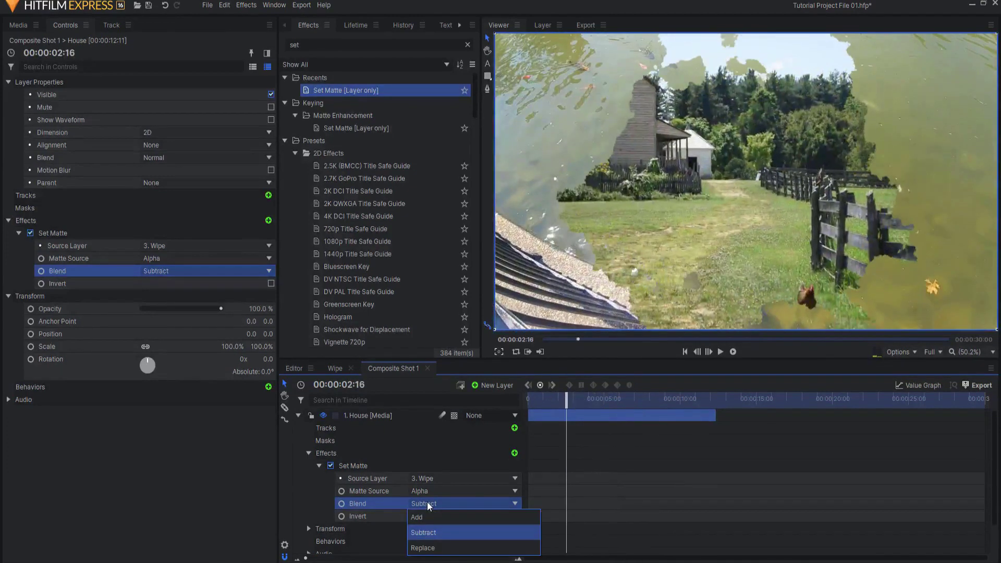
{"action": "left_click", "coordinate": [431, 548]}
{"action": "left_click_drag", "start_coordinate": [566, 401], "coordinate": [433, 407]}
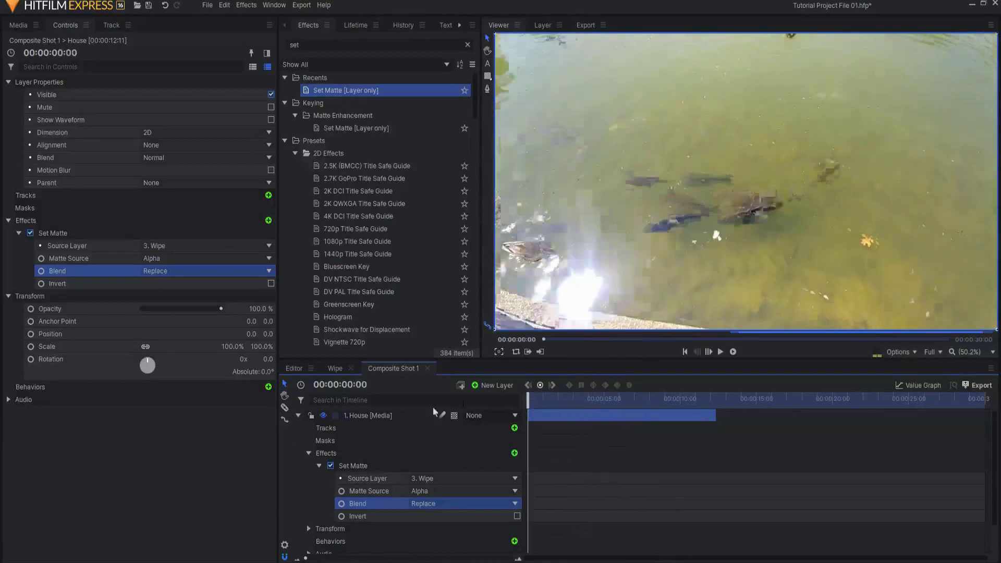
Collapse and deselect the House layer, then scrub to preview the pond-to-house wipe.
{"action": "left_click", "coordinate": [298, 415]}
{"action": "left_click", "coordinate": [465, 498]}
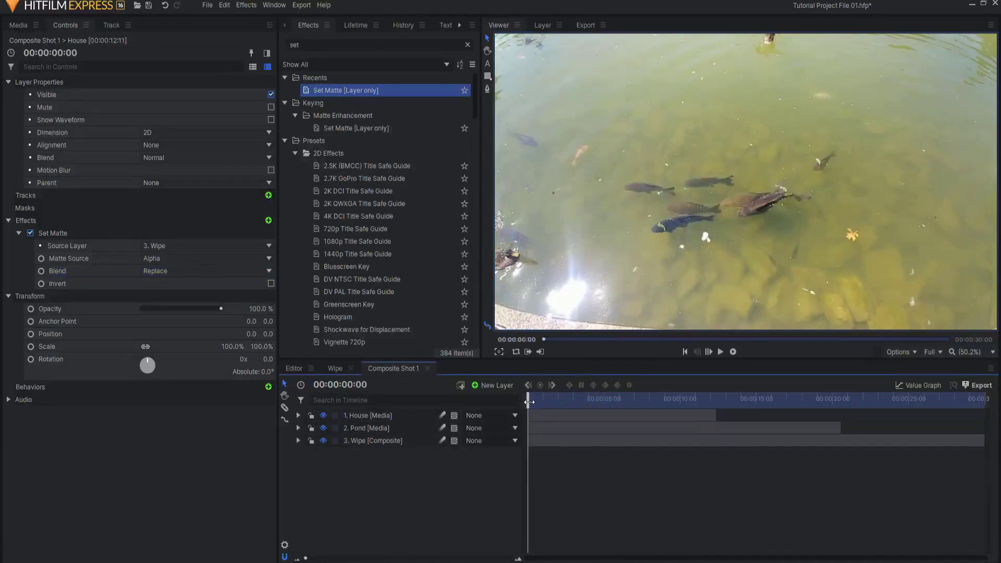
{"action": "left_click_drag", "start_coordinate": [529, 401], "coordinate": [579, 406]}
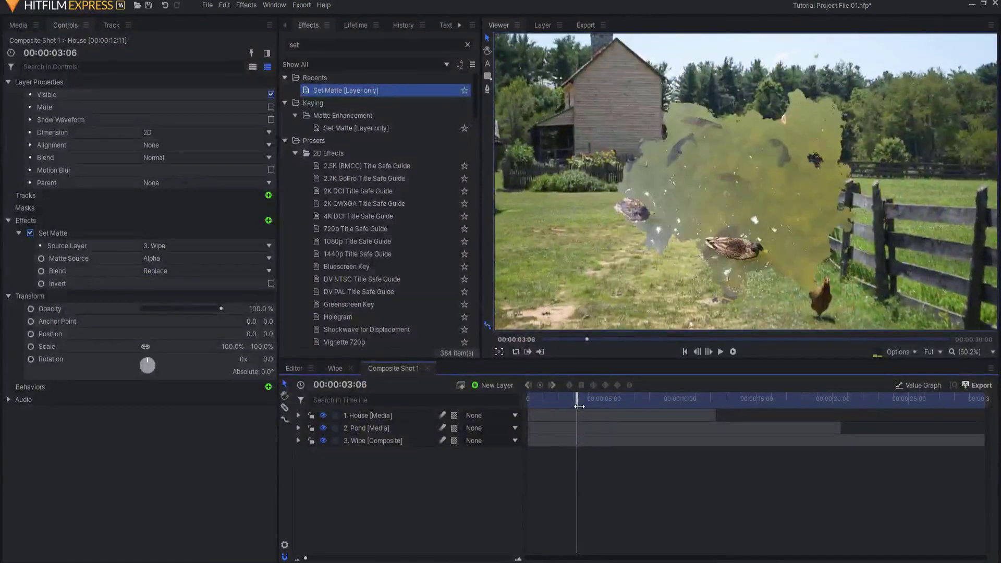